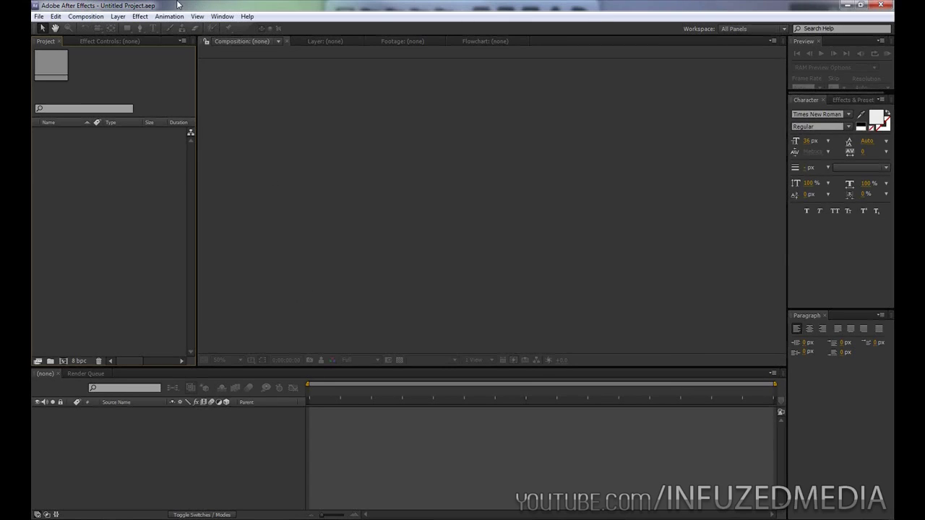
# Create a 'Banner Tutorial' composition at HDV 1280×720, 29.97 fps, with aspect ratio locked.
pyautogui.click(90, 16)
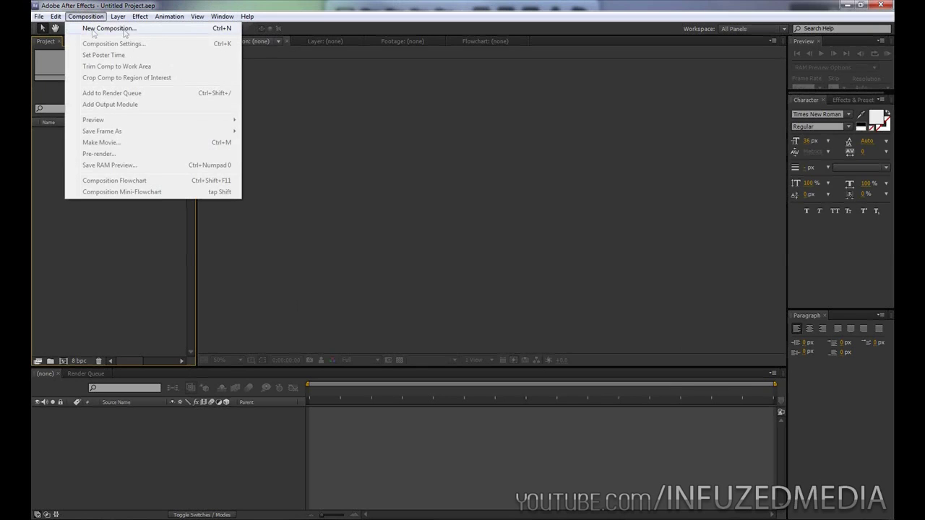
pyautogui.click(94, 29)
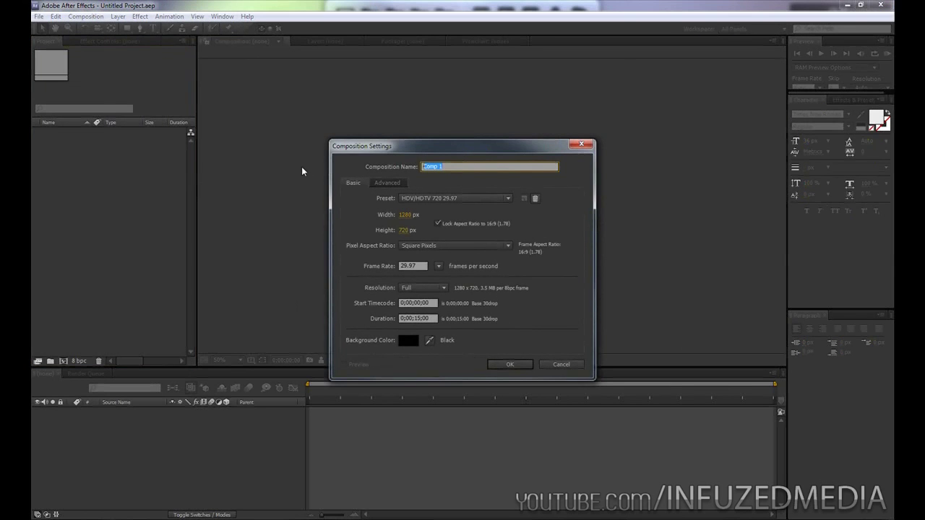
pyautogui.write('Banner Tutorial')
pyautogui.click(435, 222)
pyautogui.click(509, 364)
pyautogui.click(301, 292)
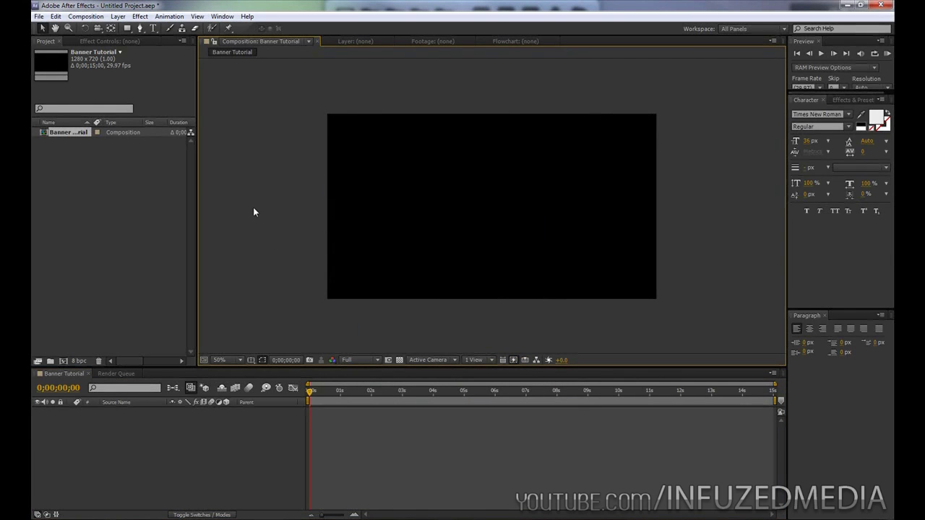
# Add a full-frame 1280×720 solid named BG in grey AAAAAA.
pyautogui.click(117, 16)
pyautogui.moveTo(129, 29)
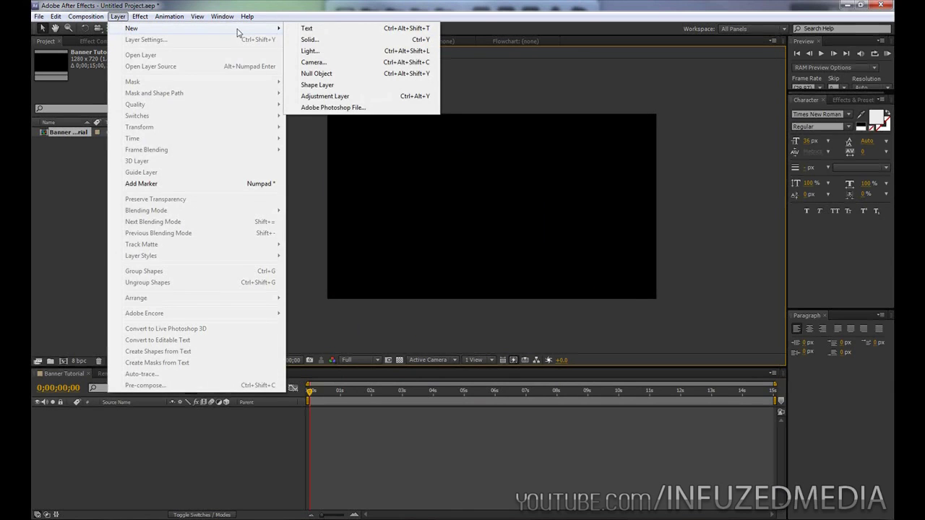
pyautogui.click(311, 42)
pyautogui.click(457, 328)
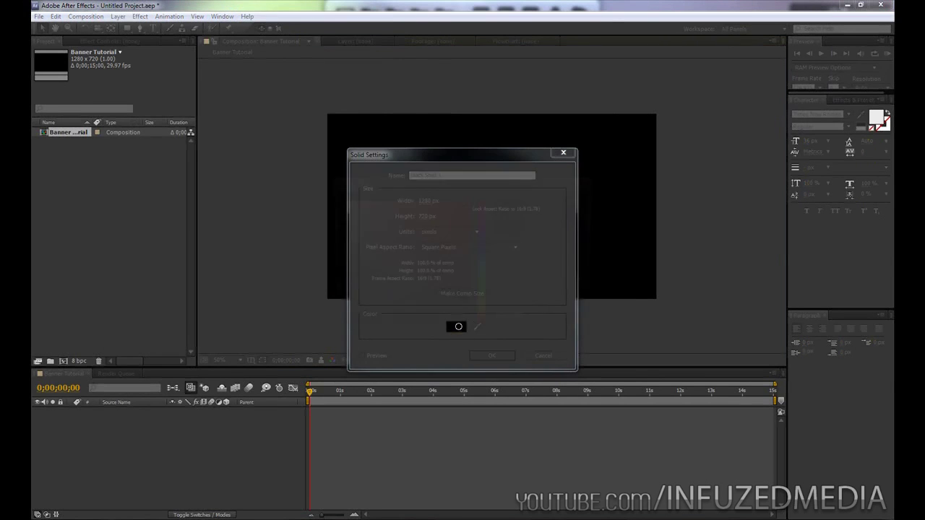
pyautogui.click(382, 268)
pyautogui.moveTo(382, 268)
pyautogui.mouseDown()
pyautogui.moveTo(353, 243)
pyautogui.moveTo(330, 240)
pyautogui.moveTo(337, 246)
pyautogui.mouseUp()
pyautogui.click(560, 204)
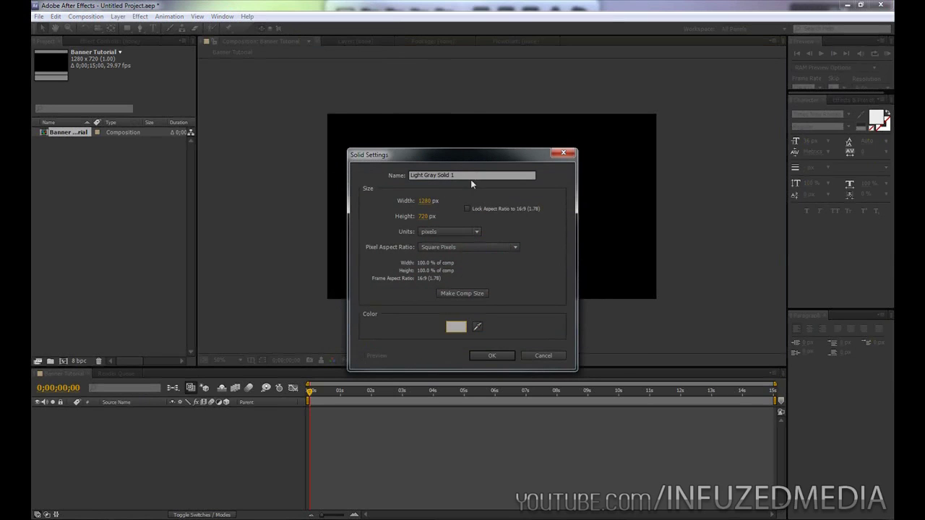
pyautogui.write('BG')
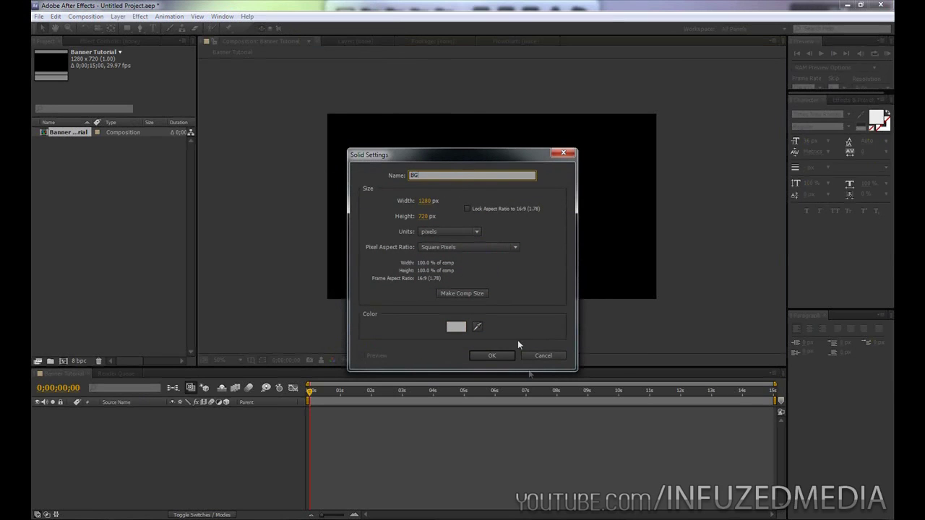
pyautogui.click(494, 355)
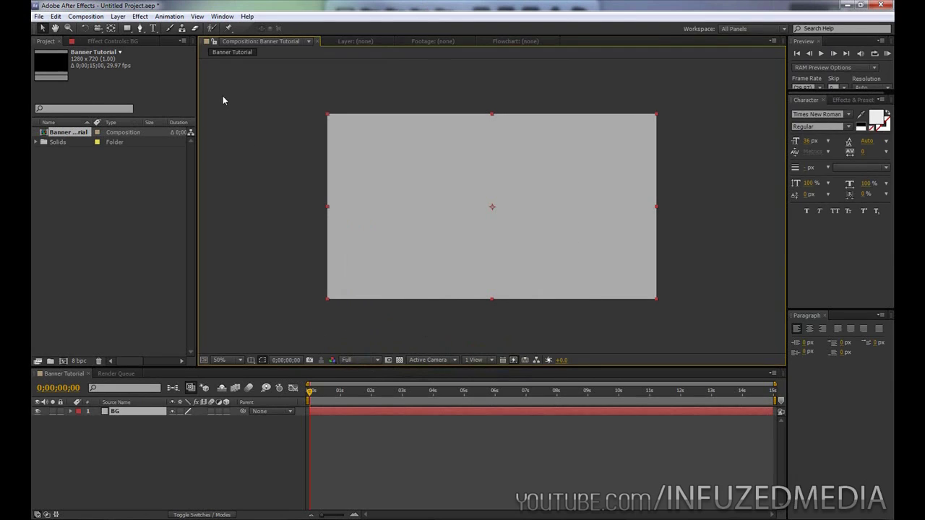
pyautogui.click(274, 140)
# Add a black full-frame solid named Banner 1 above the BG layer.
pyautogui.click(117, 16)
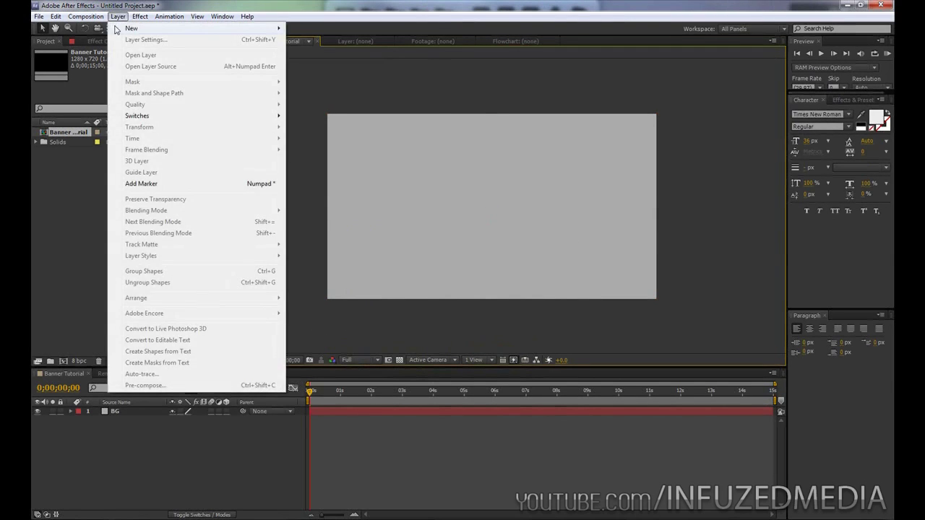
pyautogui.moveTo(130, 30)
pyautogui.click(326, 40)
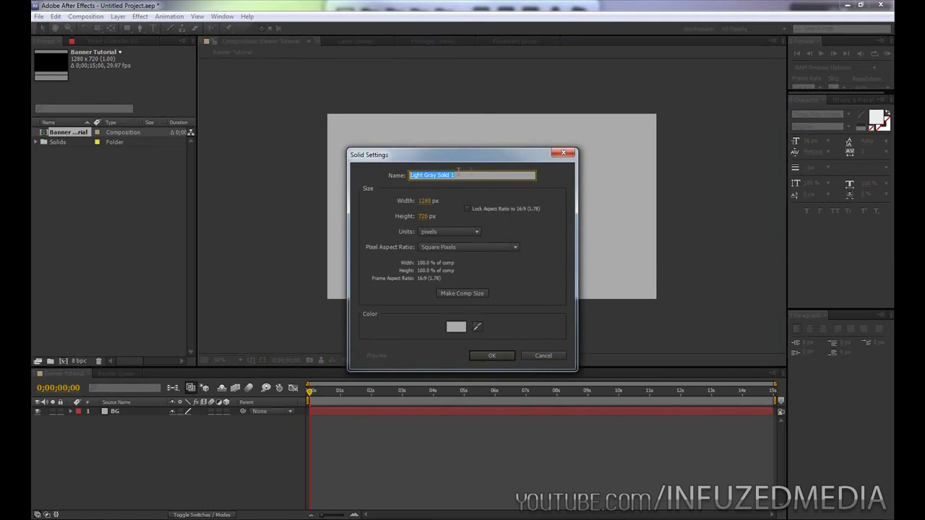
pyautogui.write('Banner')
pyautogui.click(457, 327)
pyautogui.click(340, 330)
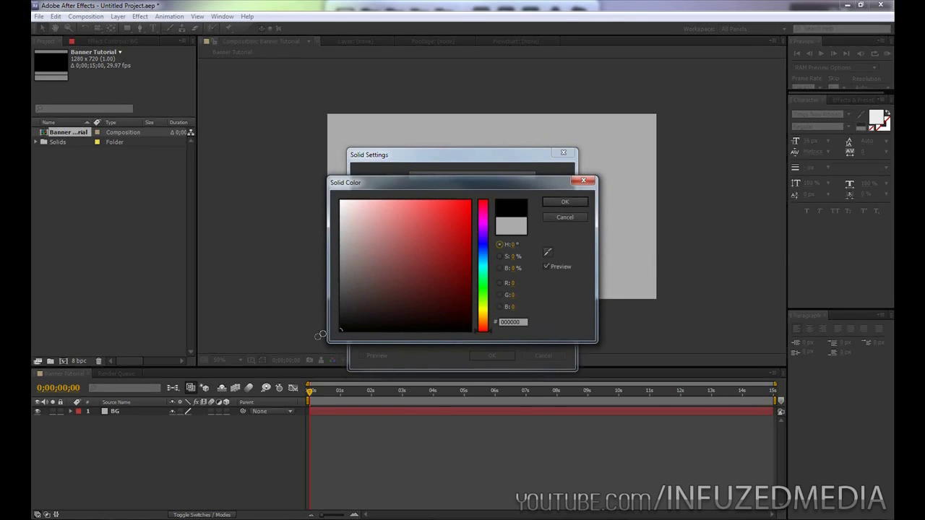
pyautogui.click(564, 202)
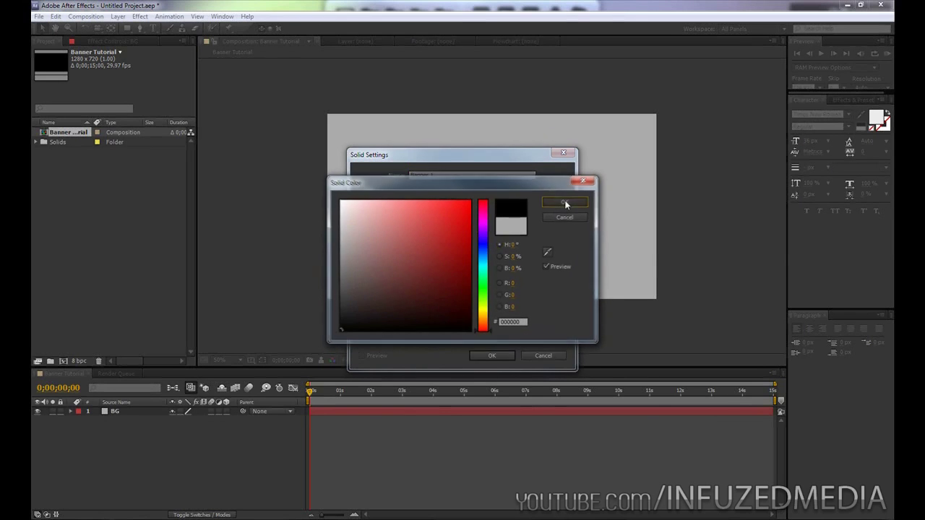
pyautogui.click(497, 353)
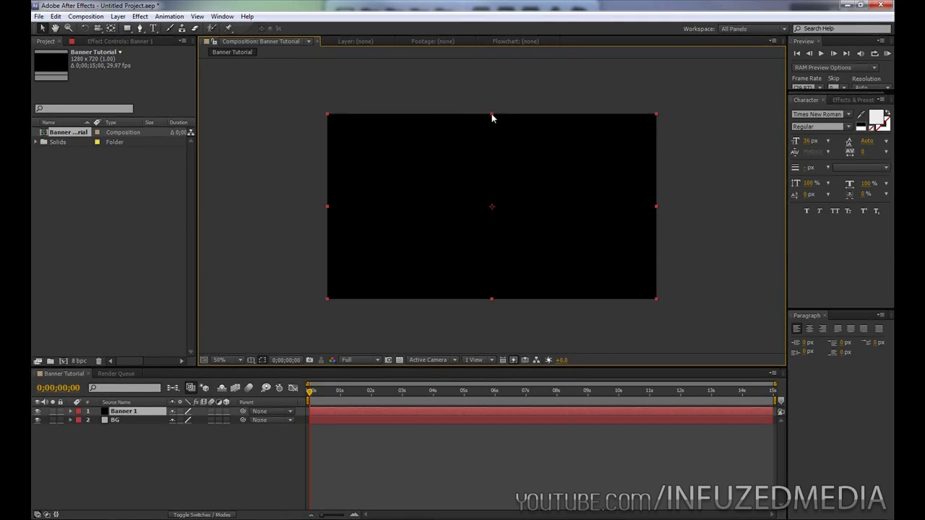
# Squash Banner 1 into a thin black strip across mid-frame, then duplicate the layer.
pyautogui.moveTo(492, 118); pyautogui.dragTo(494, 194)
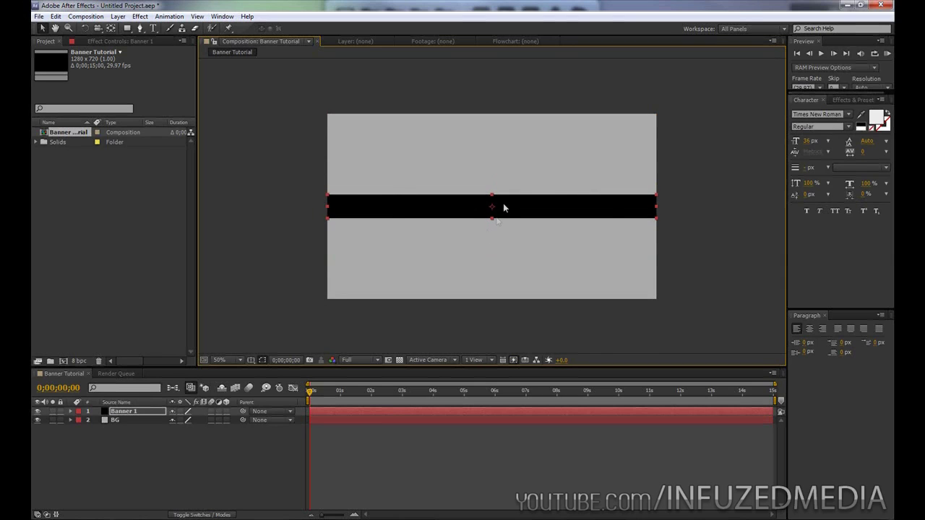
pyautogui.moveTo(491, 195); pyautogui.dragTo(492, 193)
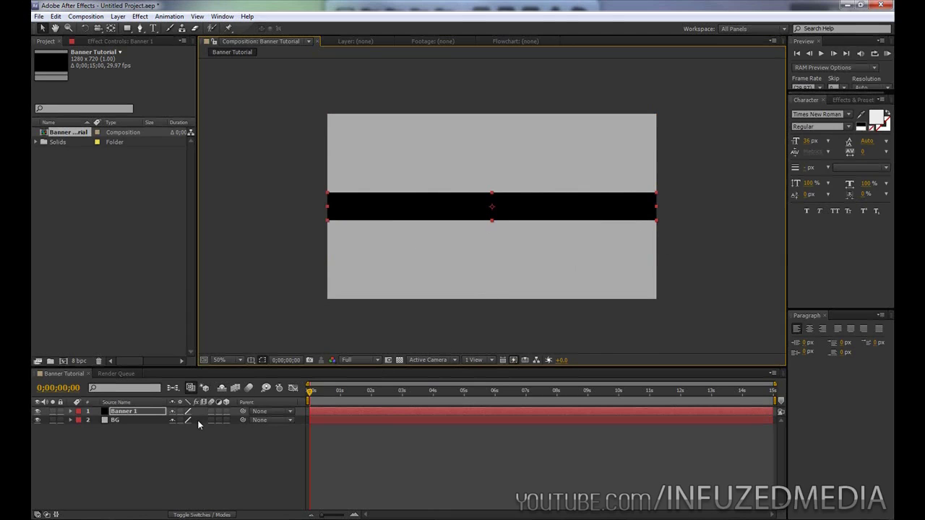
pyautogui.click(155, 413)
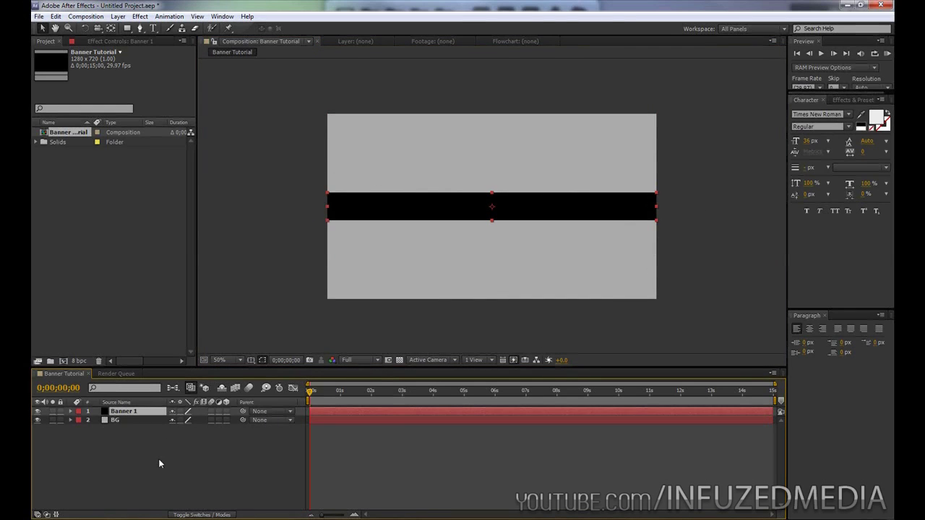
pyautogui.hotkey('ctrl', 'd')
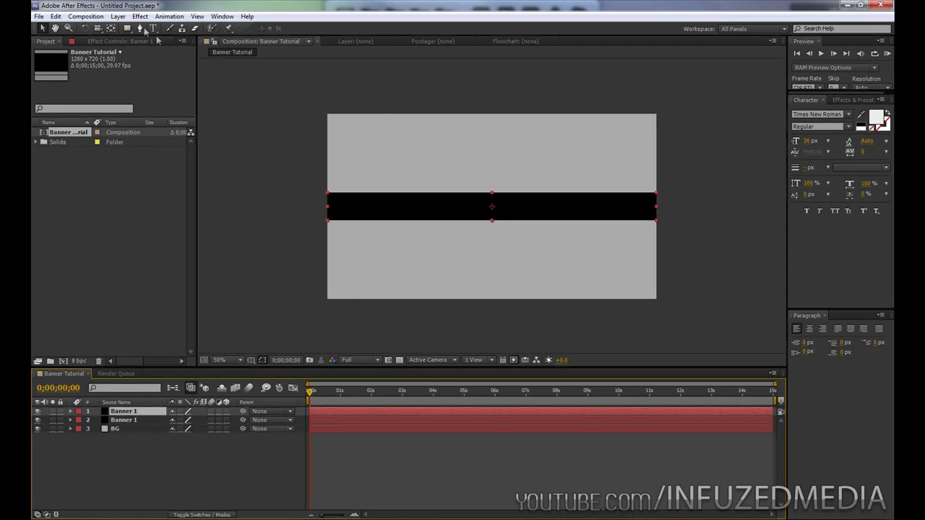
# Turn the duplicate into its own solid named Banner 2 and move it below Banner 1.
pyautogui.click(117, 16)
pyautogui.click(126, 39)
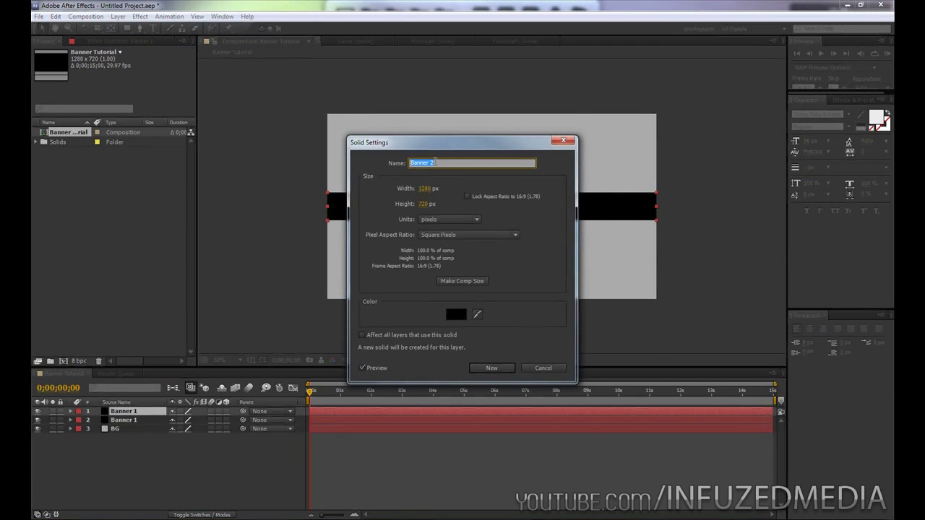
pyautogui.click(491, 368)
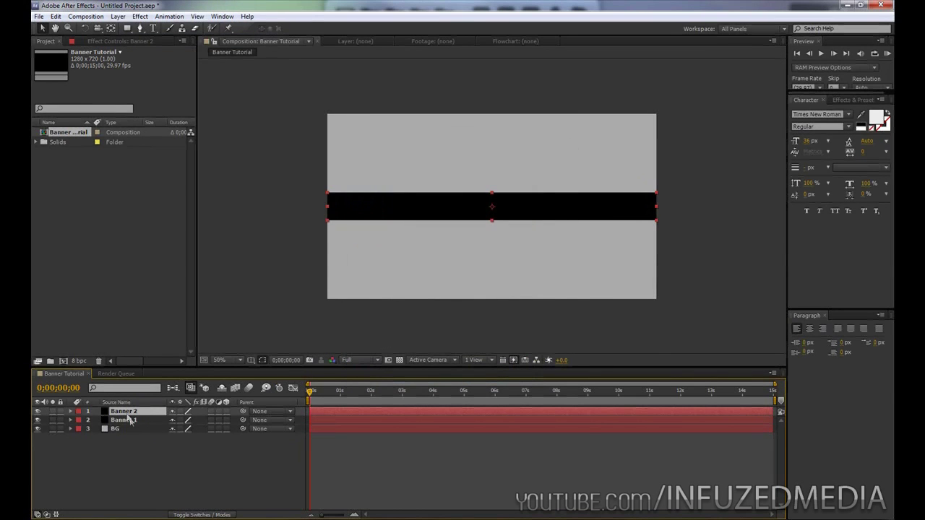
pyautogui.moveTo(130, 421); pyautogui.dragTo(128, 428)
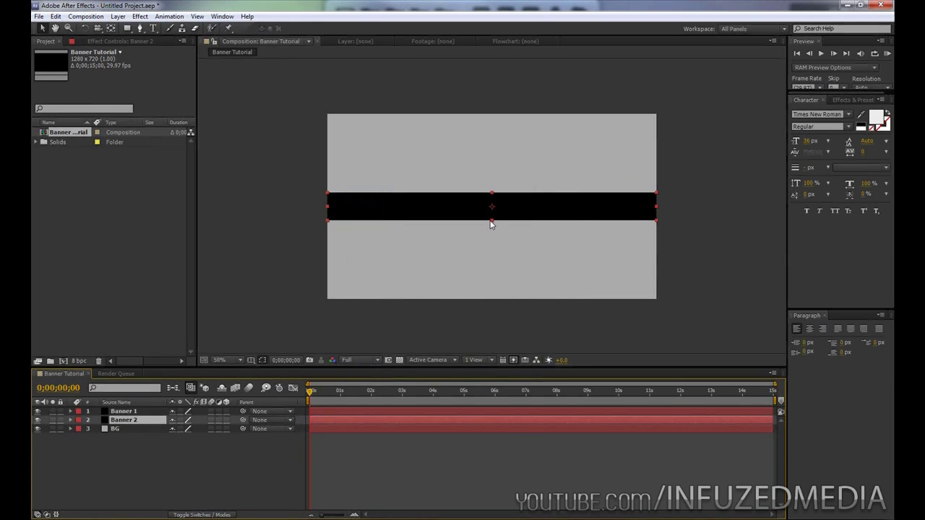
# Recolour Banner 2 light grey D4D4D4 and stretch it slightly taller than the black bar.
pyautogui.click(117, 16)
pyautogui.click(129, 36)
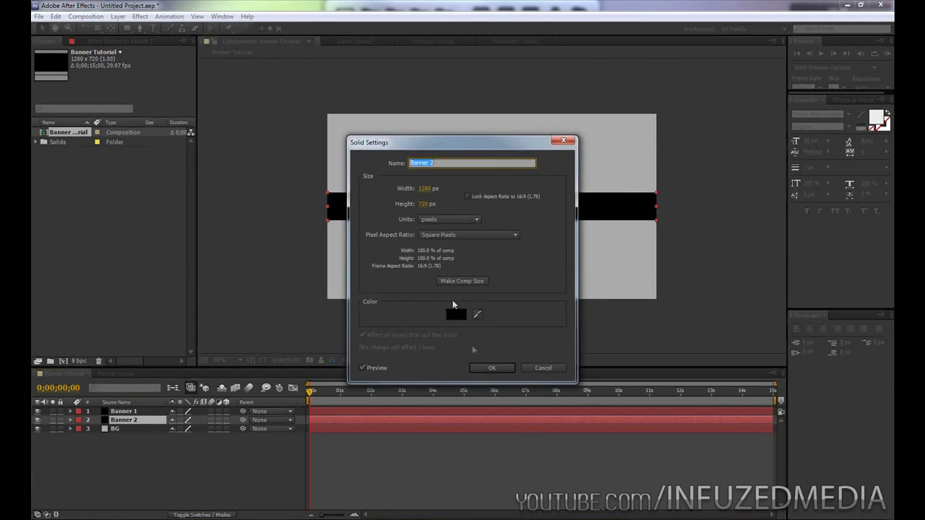
pyautogui.click(456, 314)
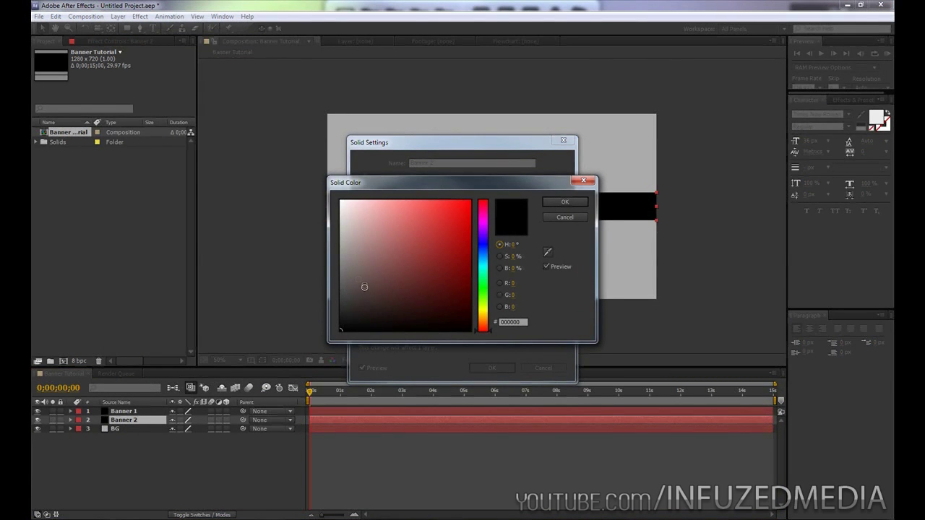
pyautogui.moveTo(365, 287)
pyautogui.mouseDown()
pyautogui.moveTo(314, 216)
pyautogui.moveTo(312, 226)
pyautogui.mouseUp()
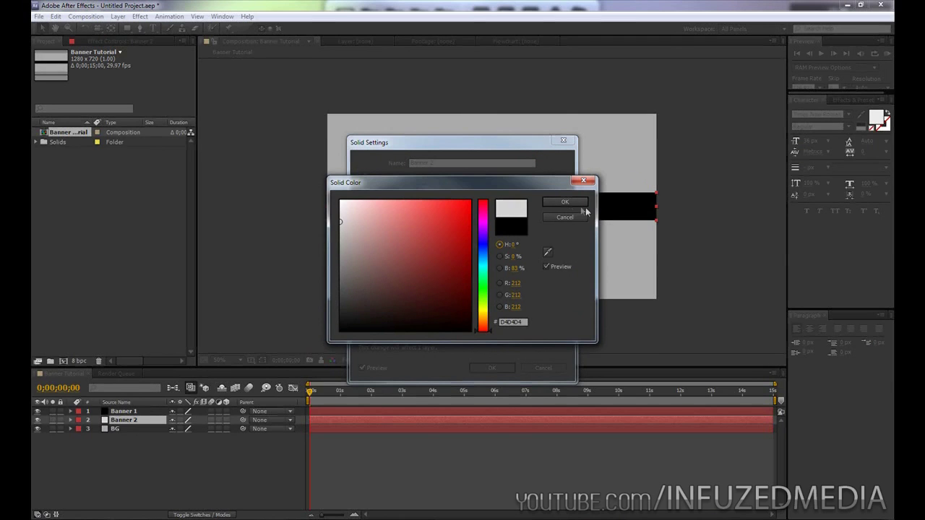
pyautogui.click(565, 203)
pyautogui.click(494, 369)
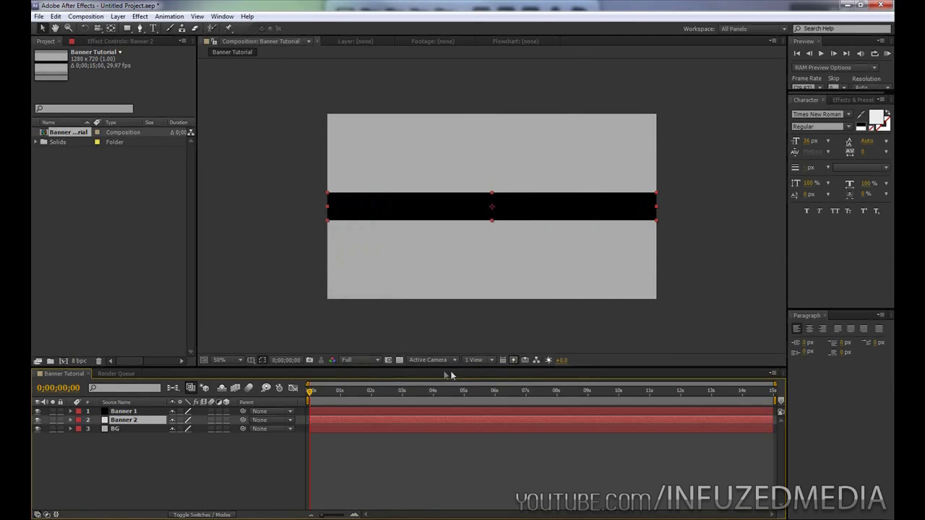
pyautogui.click(491, 224)
pyautogui.moveTo(491, 224); pyautogui.dragTo(492, 226)
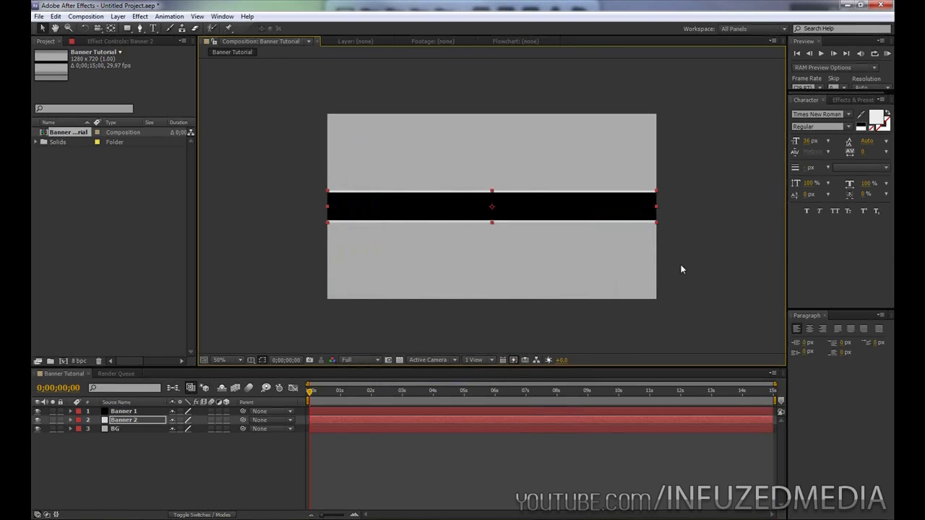
pyautogui.hotkey('ctrl', 'Up')
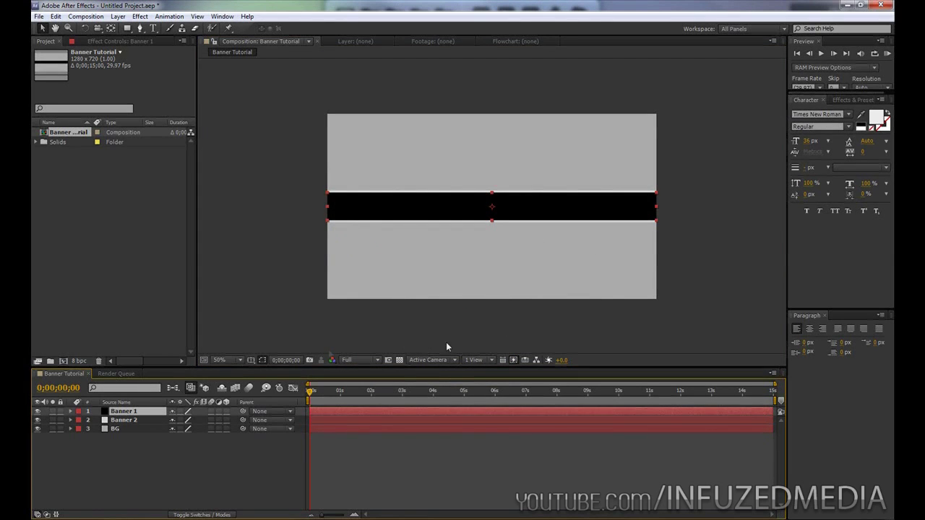
# Lower Banner 1's opacity so the black strip fades to dark grey.
pyautogui.press('t')
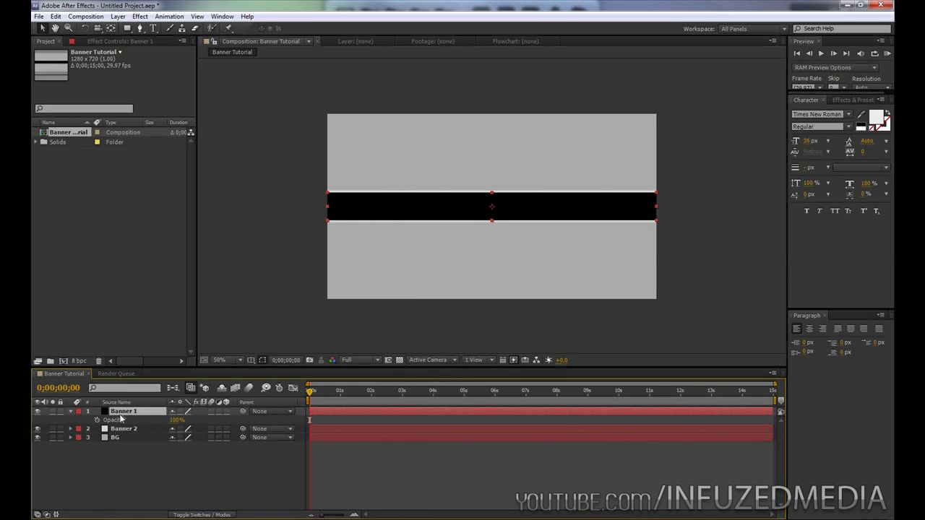
pyautogui.click(122, 421)
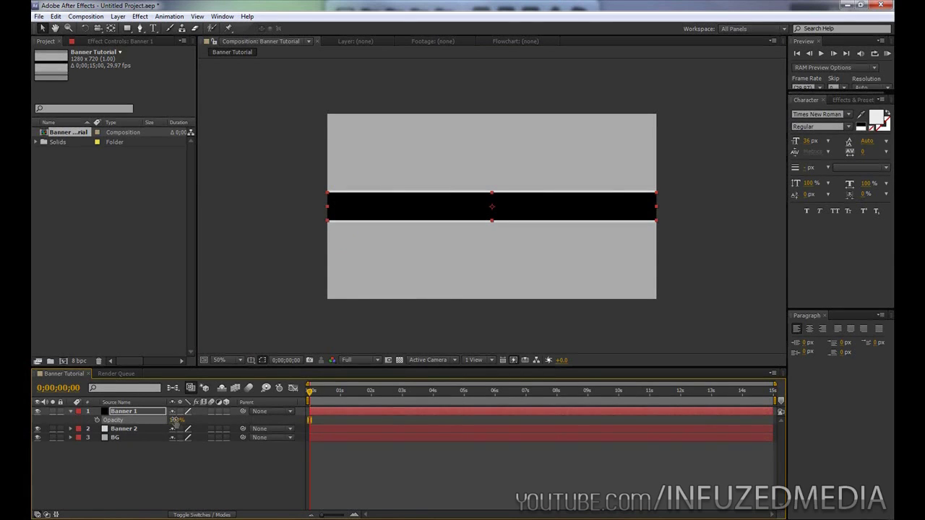
pyautogui.moveTo(176, 420); pyautogui.dragTo(158, 420)
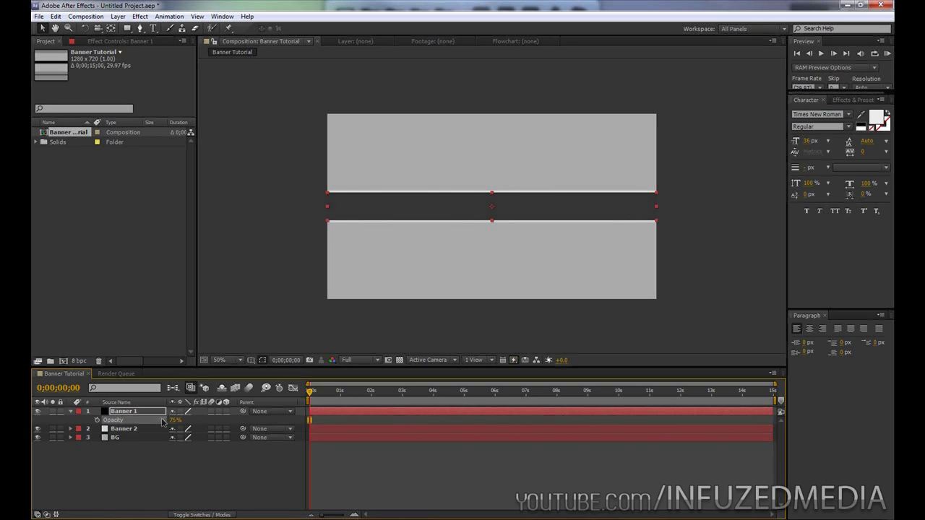
pyautogui.press('t')
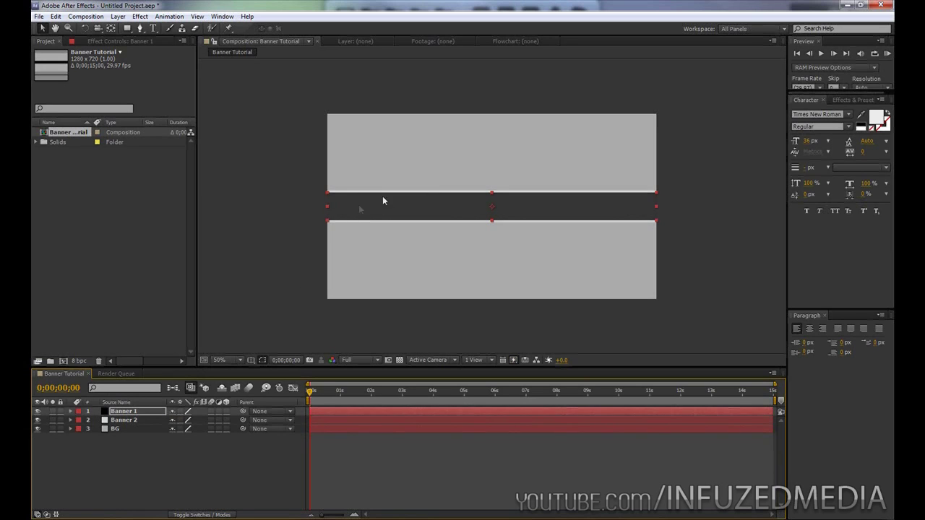
pyautogui.click(399, 361)
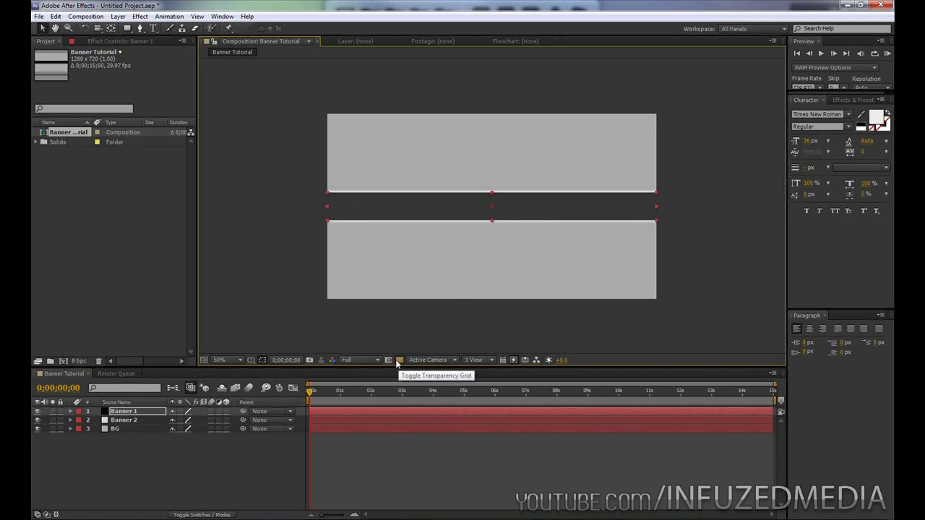
# Hide the BG layer to reveal the transparency checkerboard and select Banner 2.
pyautogui.click(39, 430)
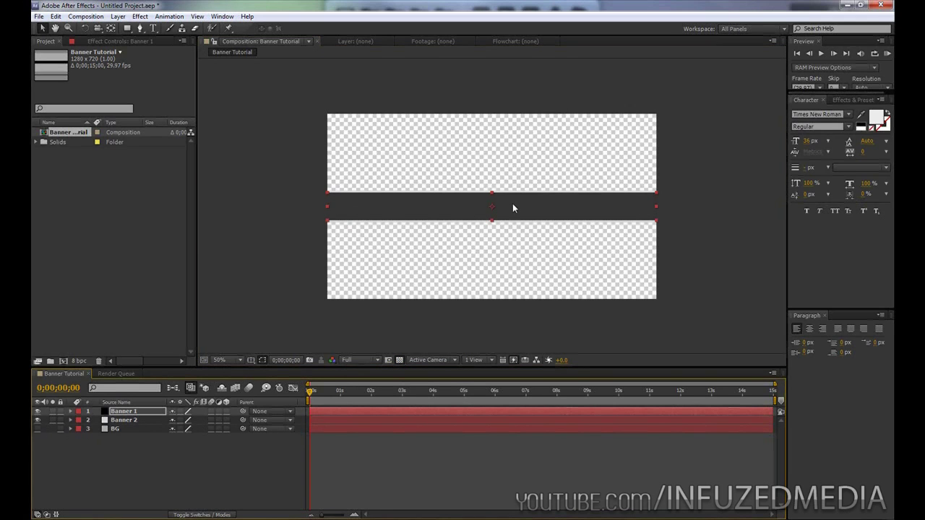
pyautogui.scroll(2, 512, 208)
pyautogui.scroll(-2, 490, 221)
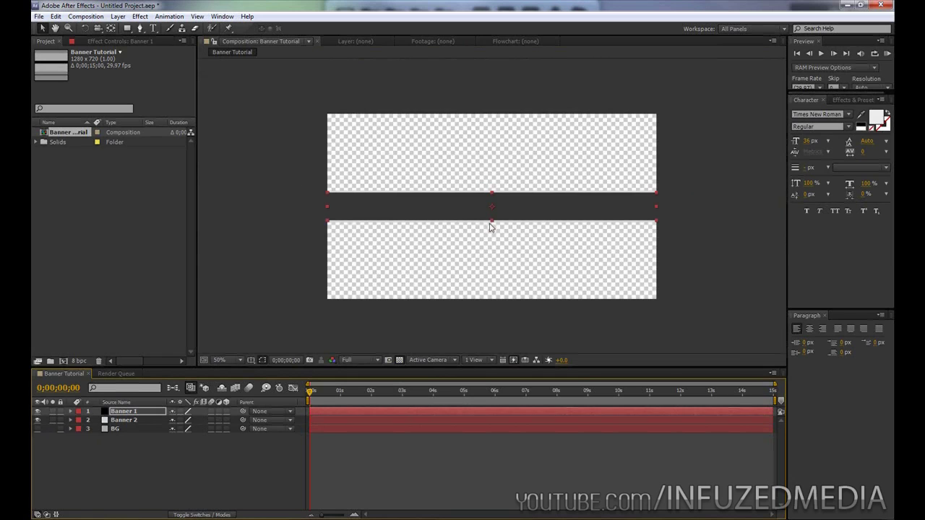
pyautogui.click(119, 421)
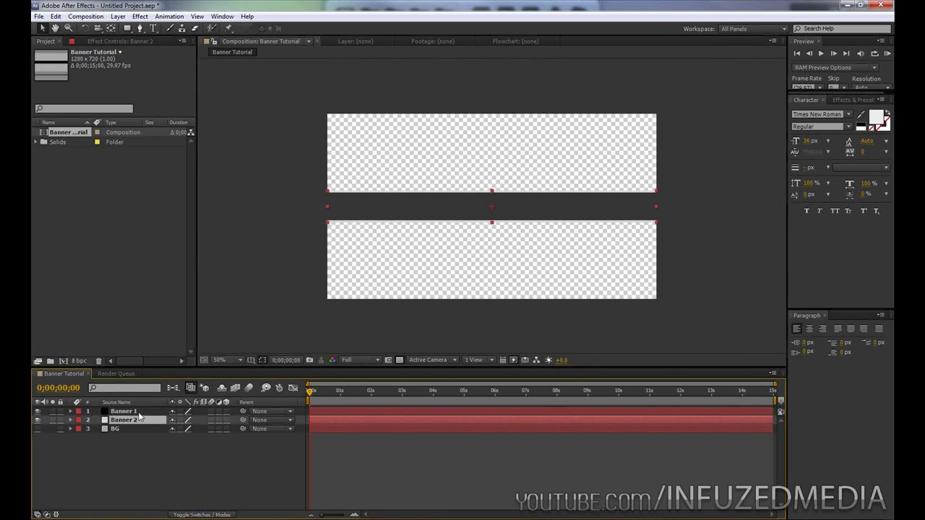
pyautogui.click(128, 31)
pyautogui.scroll(2, 314, 212)
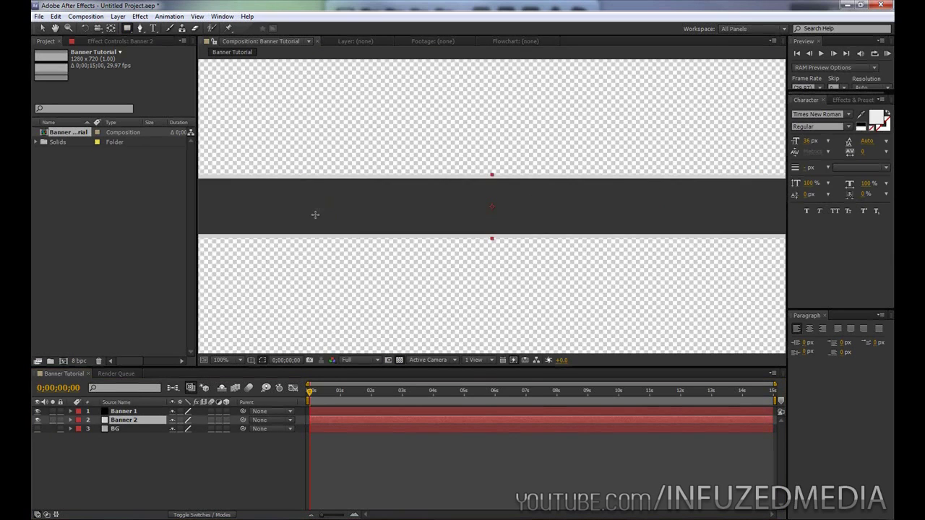
# Draw a rectangular mask on Banner 2 across the band, stretched to the full comp width.
pyautogui.moveTo(358, 194); pyautogui.dragTo(872, 250)
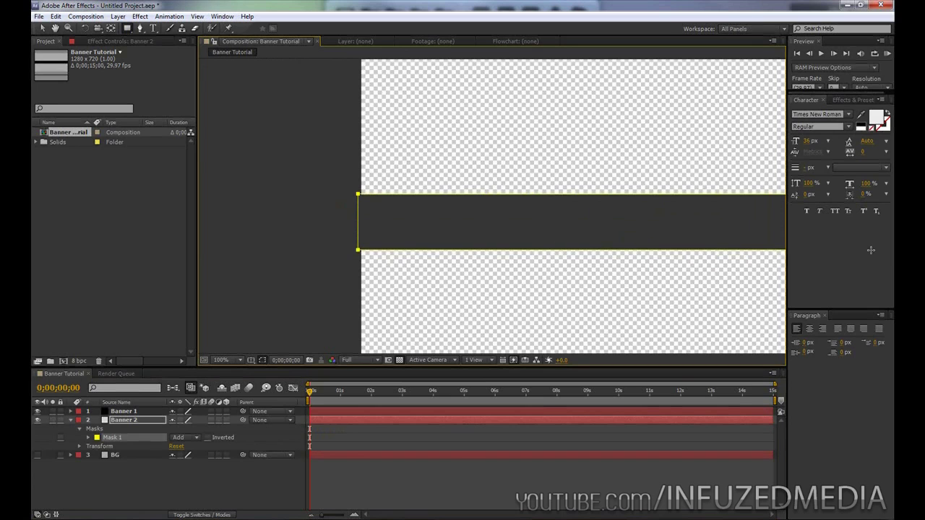
pyautogui.moveTo(586, 208); pyautogui.dragTo(264, 207)
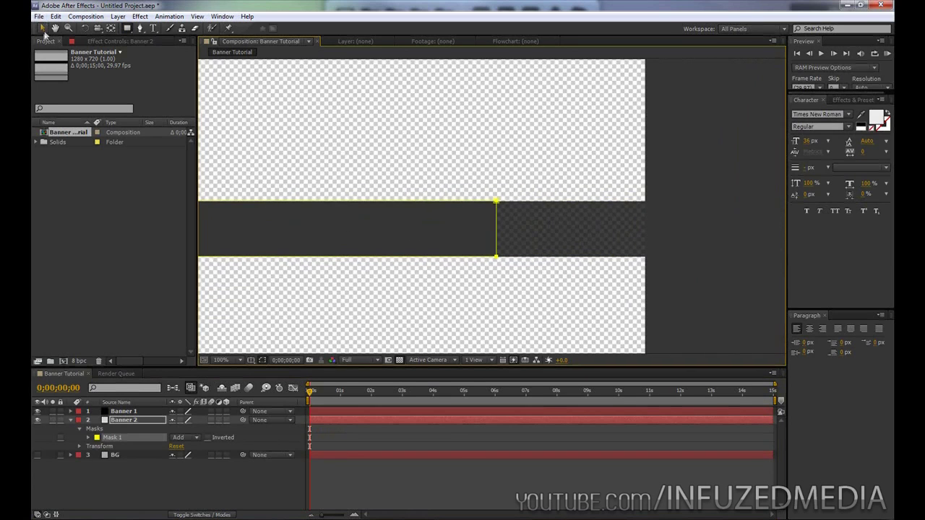
pyautogui.press('v')
pyautogui.click(495, 229)
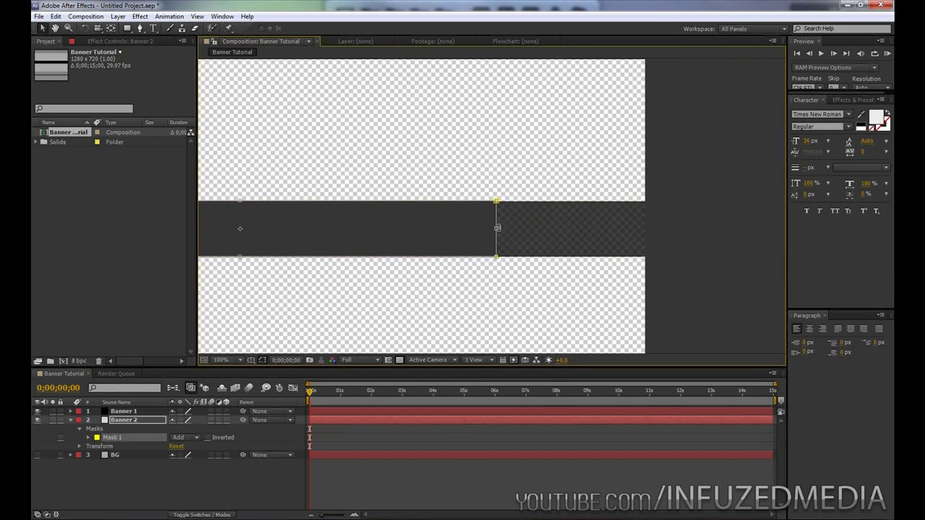
pyautogui.moveTo(495, 229); pyautogui.dragTo(717, 227)
# Set Mask 1 to Subtract, leaving a translucent dark strip.
pyautogui.click(200, 406)
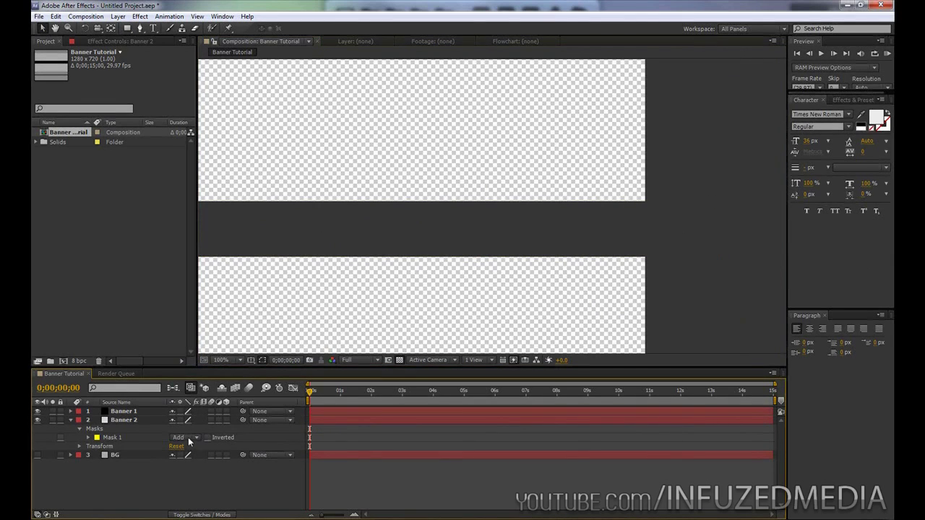
pyautogui.click(186, 439)
pyautogui.click(198, 381)
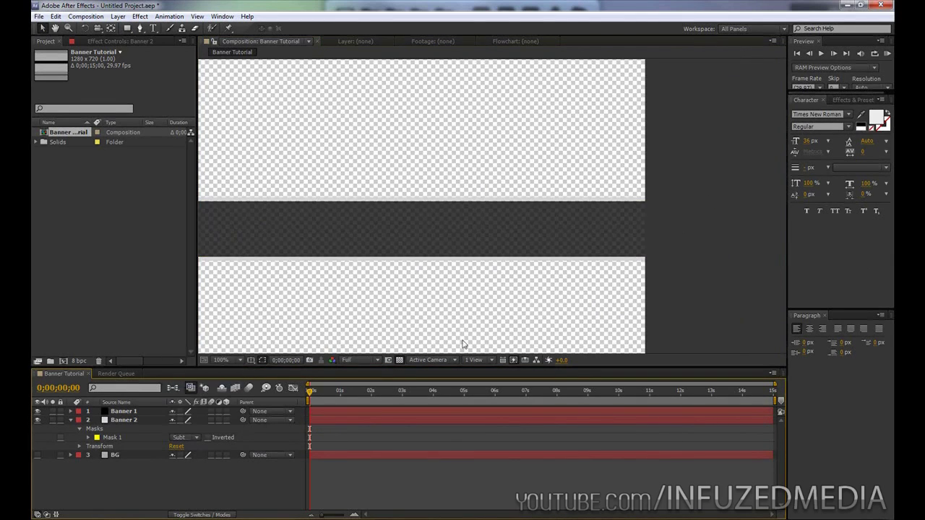
pyautogui.scroll(2, 451, 237)
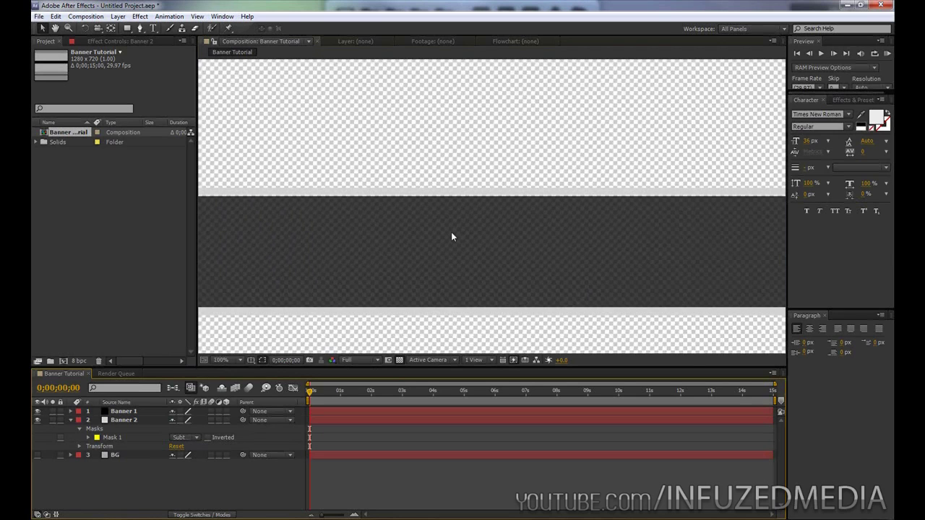
pyautogui.click(448, 193)
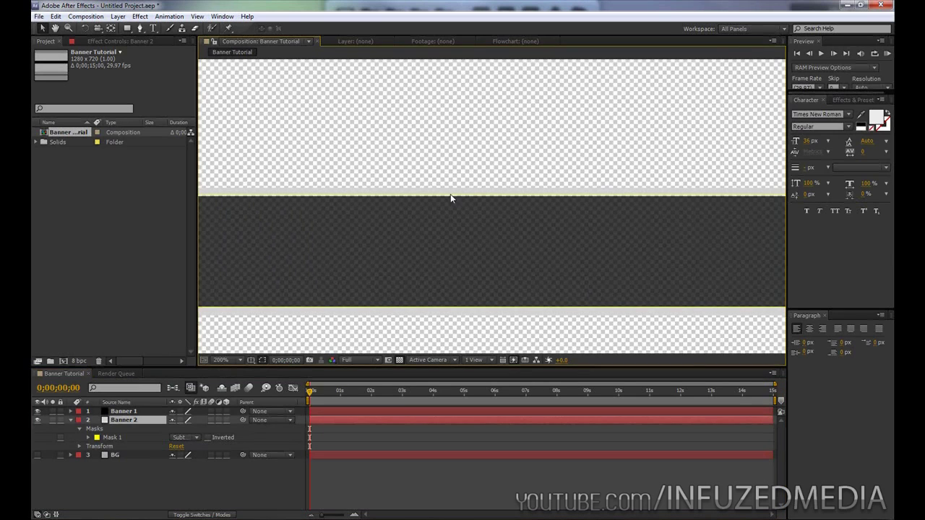
pyautogui.press('Return')
pyautogui.press('Return')
pyautogui.click(455, 196)
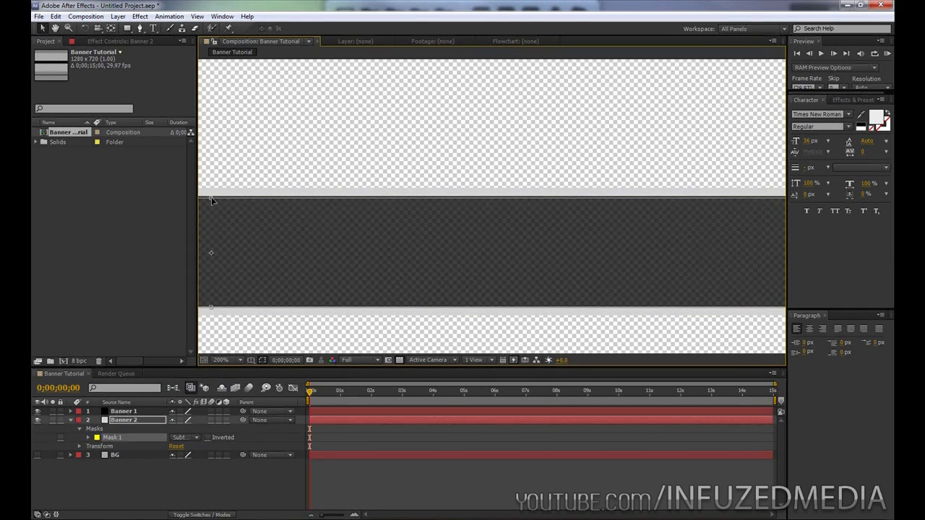
pyautogui.click(218, 211)
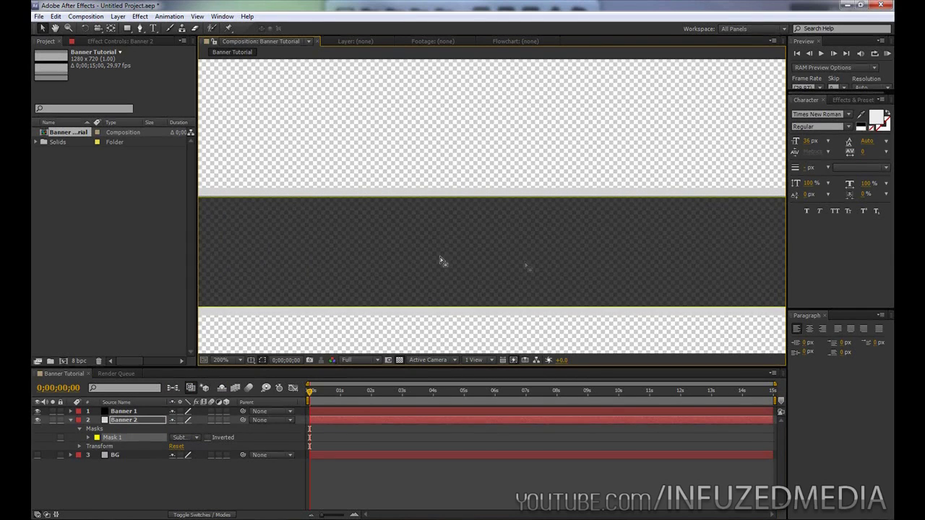
pyautogui.click(612, 340)
pyautogui.scroll(-2, 774, 284)
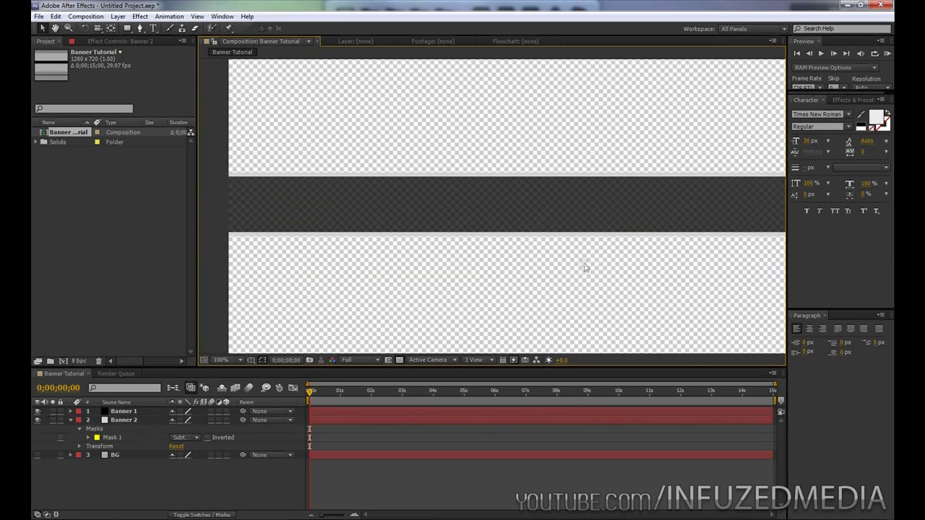
pyautogui.click(849, 99)
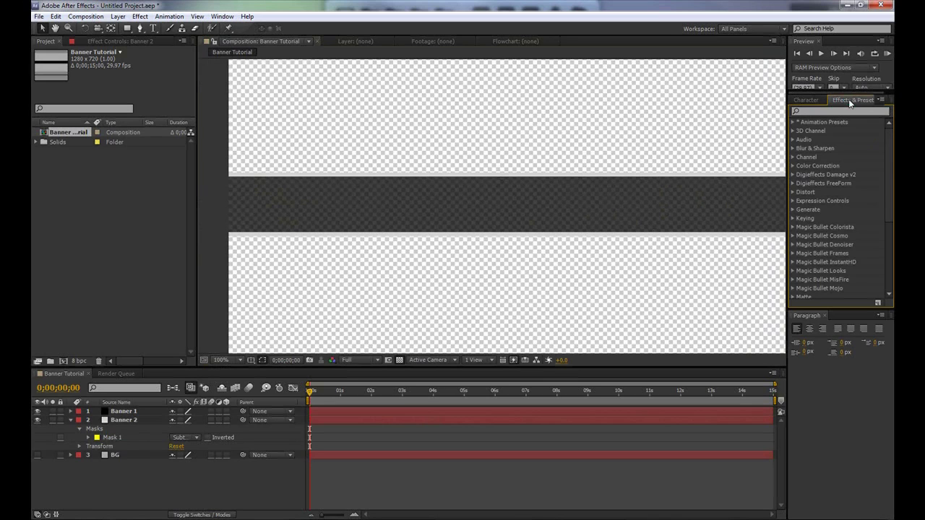
# Apply Drop Shadow to Banner 2: opacity 46%, direction 180°, distance 34, softness 30.
pyautogui.write('drop')
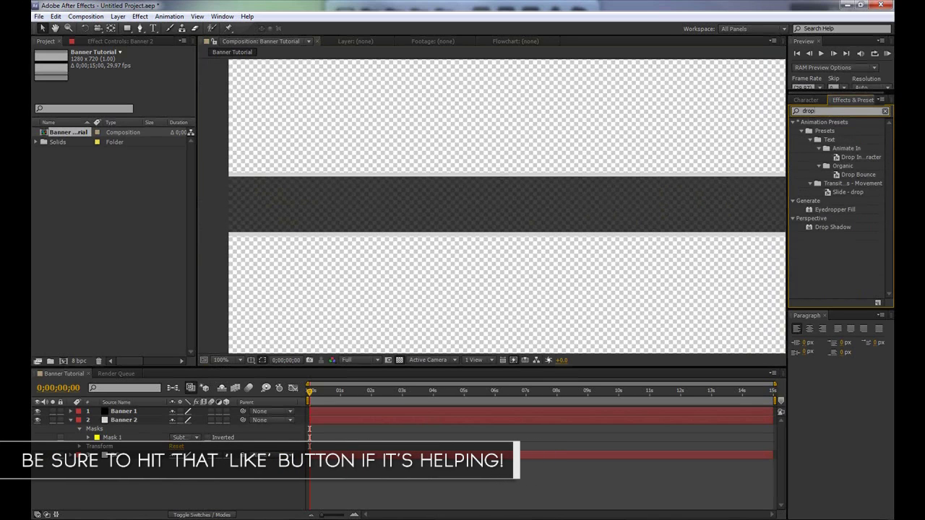
pyautogui.moveTo(821, 228); pyautogui.dragTo(148, 425)
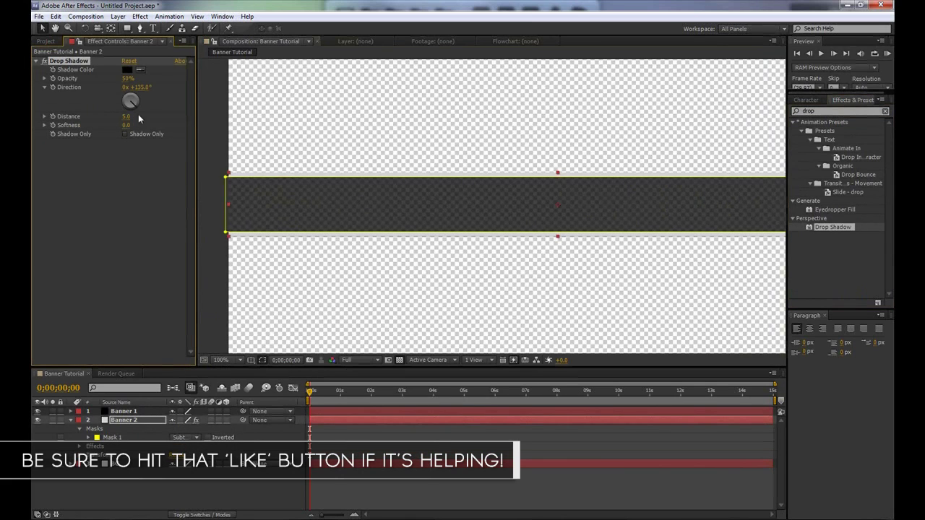
pyautogui.moveTo(185, 85); pyautogui.dragTo(194, 86)
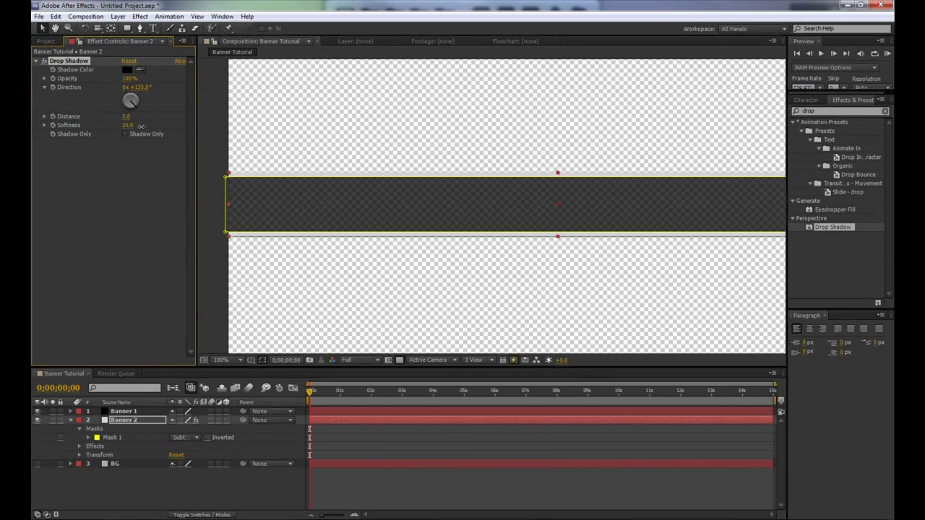
pyautogui.moveTo(130, 116); pyautogui.dragTo(133, 107)
pyautogui.click(137, 86)
pyautogui.write('180')
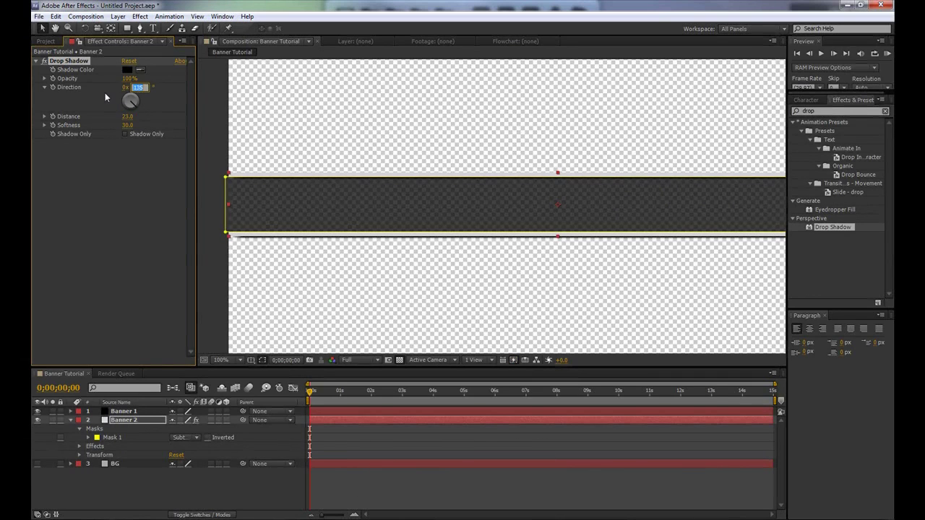
pyautogui.press('Return')
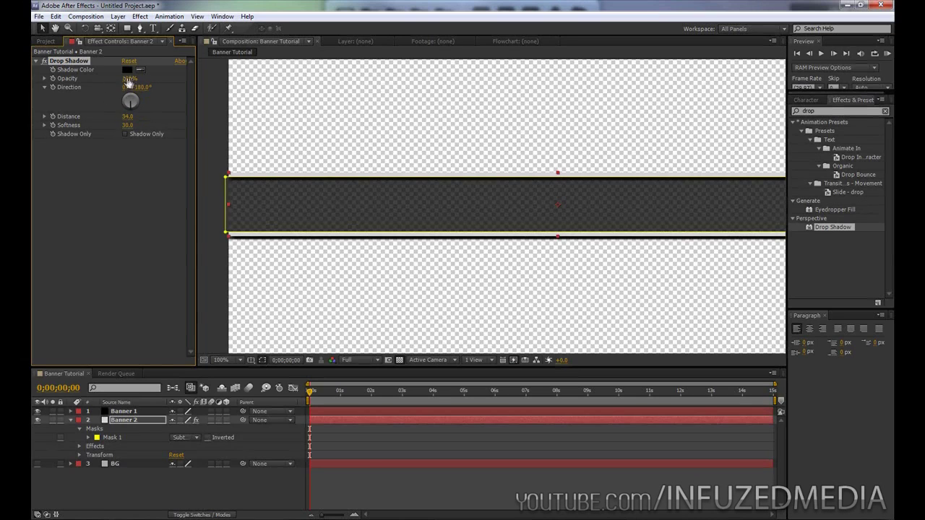
pyautogui.moveTo(128, 78); pyautogui.dragTo(53, 79)
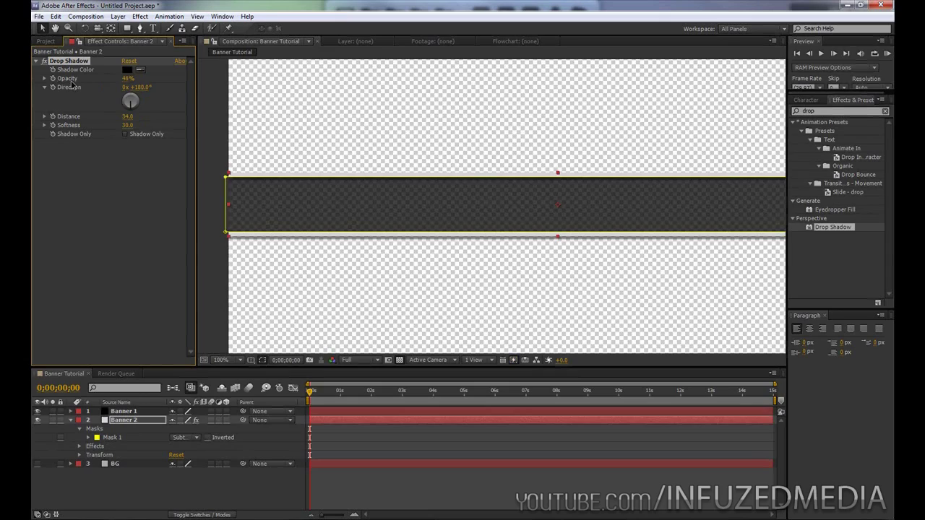
pyautogui.scroll(-2, 282, 227)
pyautogui.click(308, 244)
pyautogui.scroll(-2, 580, 234)
pyautogui.scroll(4, 578, 238)
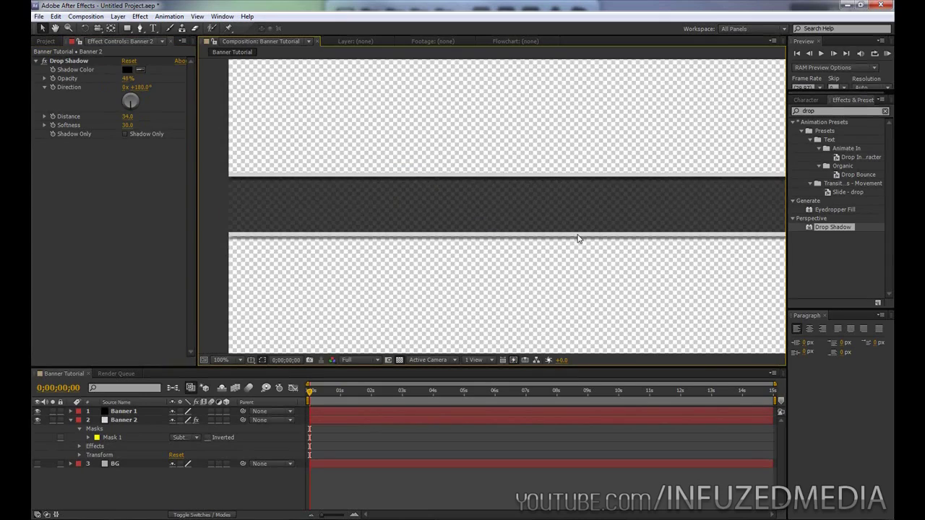
pyautogui.scroll(-1, 577, 239)
pyautogui.scroll(2, 573, 241)
pyautogui.scroll(-1, 570, 246)
# Add an 'InfuzedMedia' text layer on the dark band and scale it up.
pyautogui.click(154, 29)
pyautogui.scroll(-2, 362, 191)
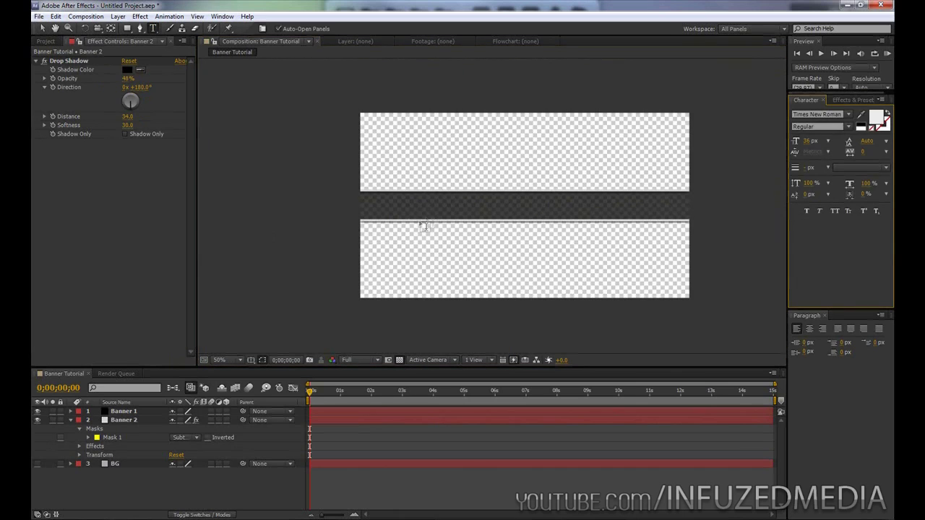
pyautogui.click(429, 209)
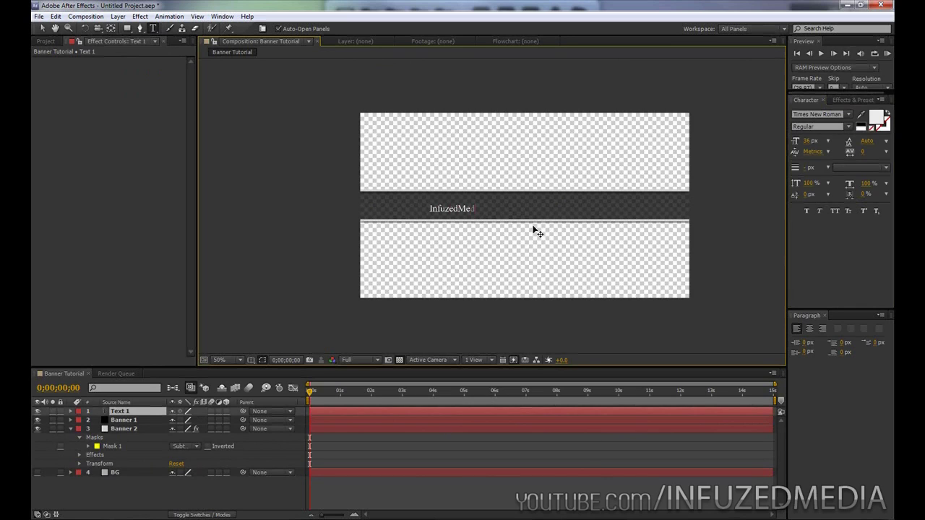
pyautogui.click(42, 29)
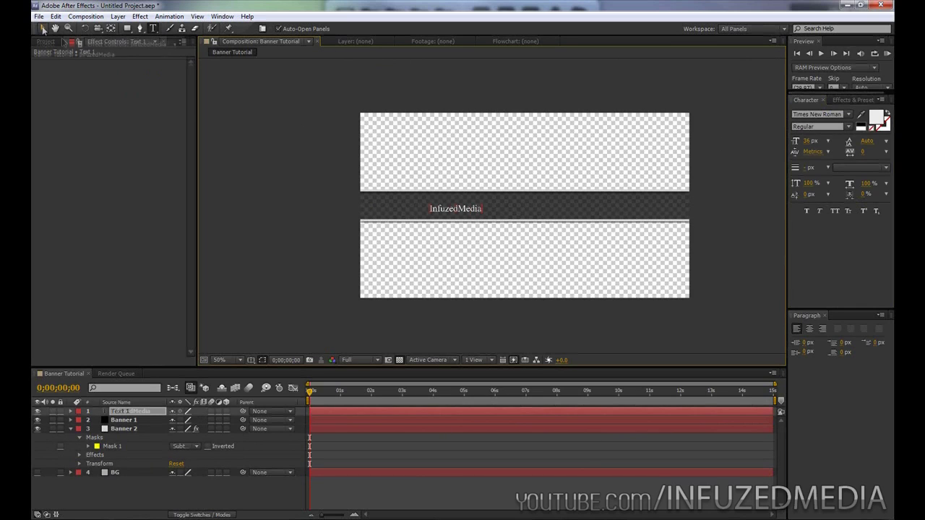
pyautogui.moveTo(483, 209); pyautogui.dragTo(610, 215)
pyautogui.click(814, 113)
# Set the text to Century Gothic, All Caps, with slightly tighter tracking.
pyautogui.click(815, 114)
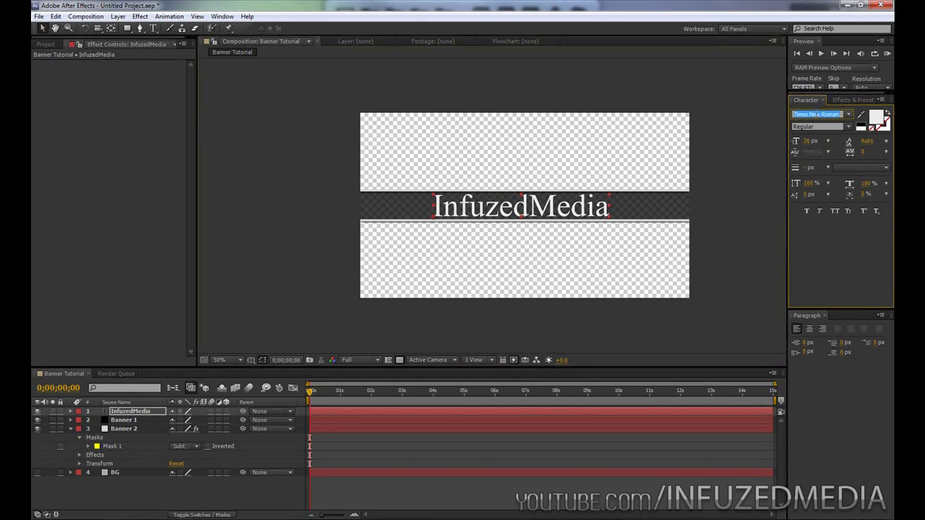
pyautogui.write('Centaur')
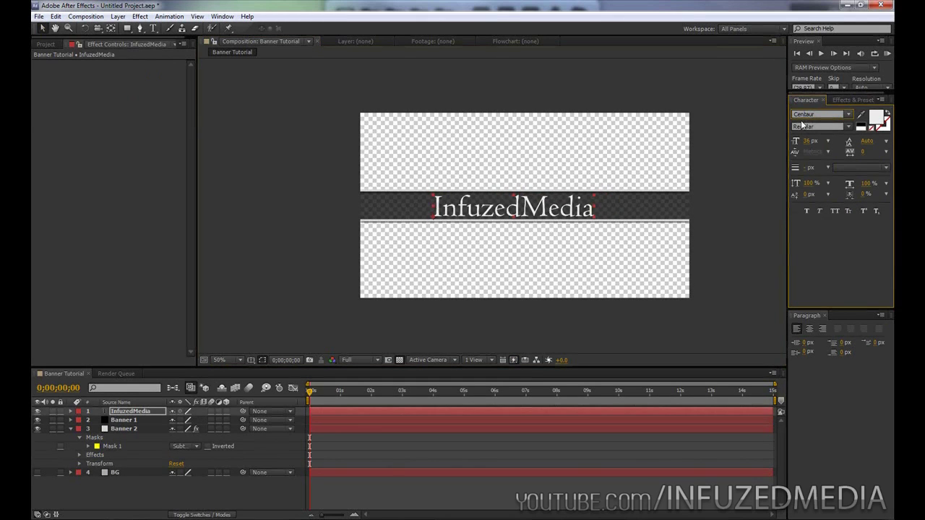
pyautogui.press('Down')
pyautogui.press('Down')
pyautogui.click(834, 210)
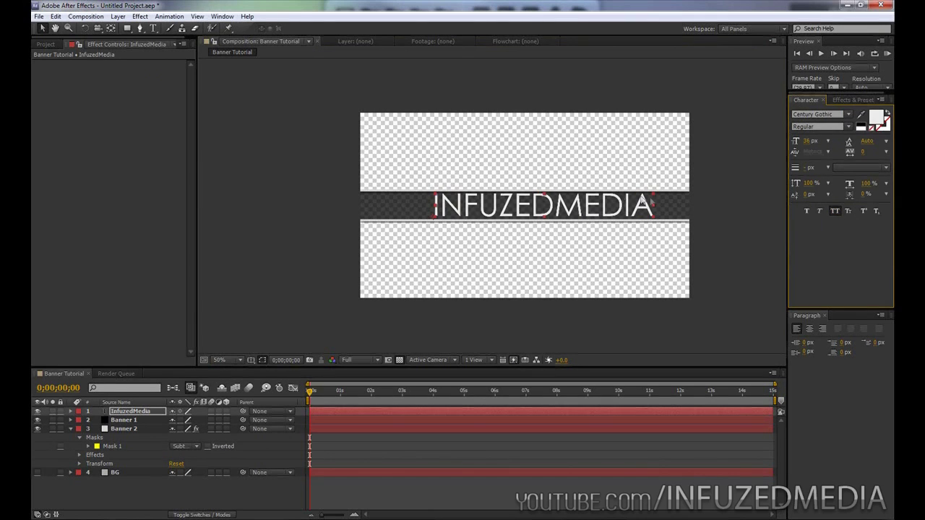
pyautogui.hotkey('alt', 'Left')
pyautogui.hotkey('alt', 'Left')
pyautogui.hotkey('alt', 'Left')
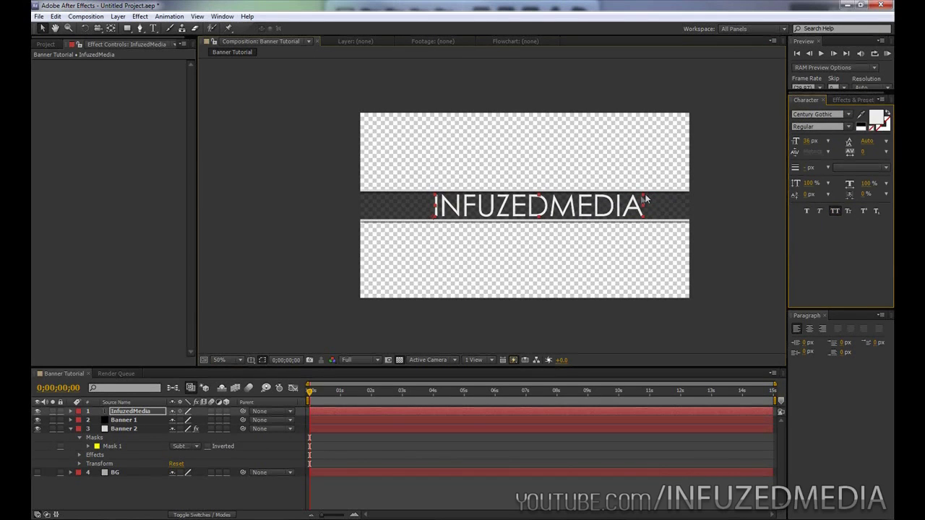
pyautogui.click(599, 206)
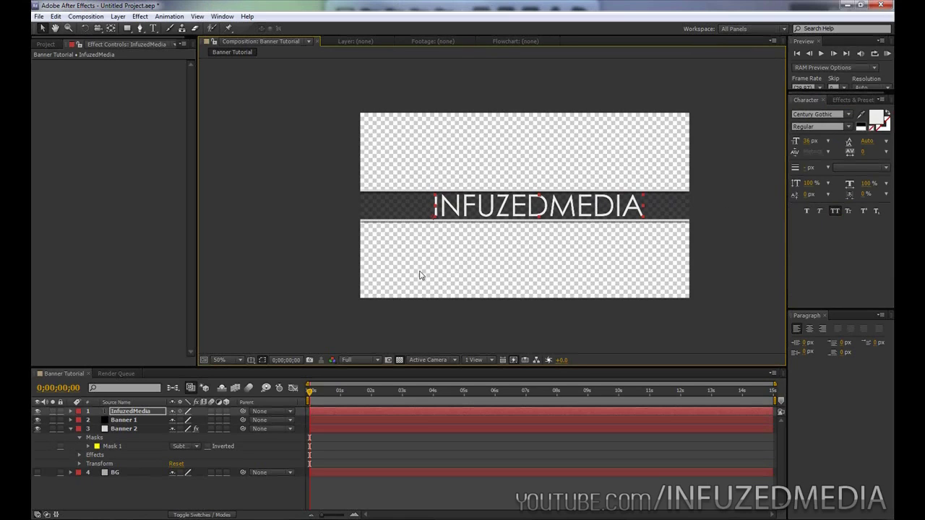
# Centre the INFUZEDMEDIA text horizontally on the band using the title/action safe guides.
pyautogui.press("'")
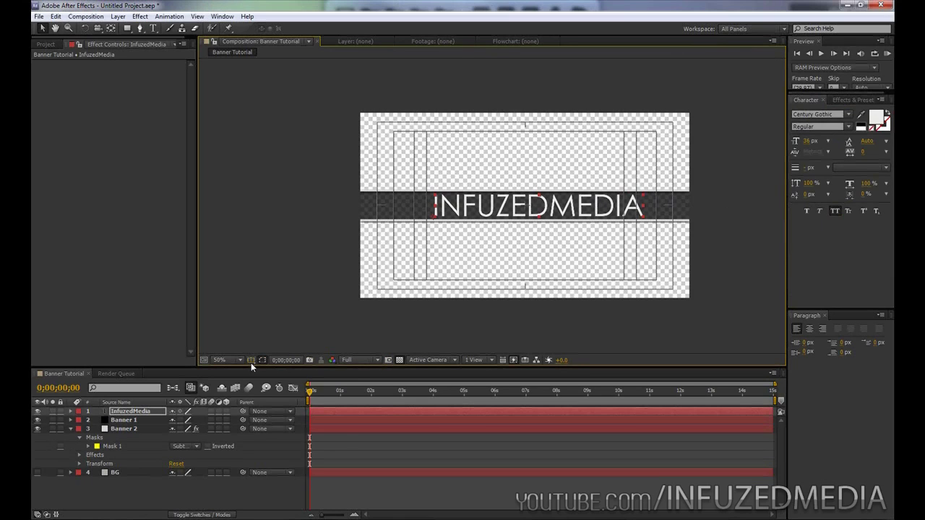
pyautogui.click(251, 360)
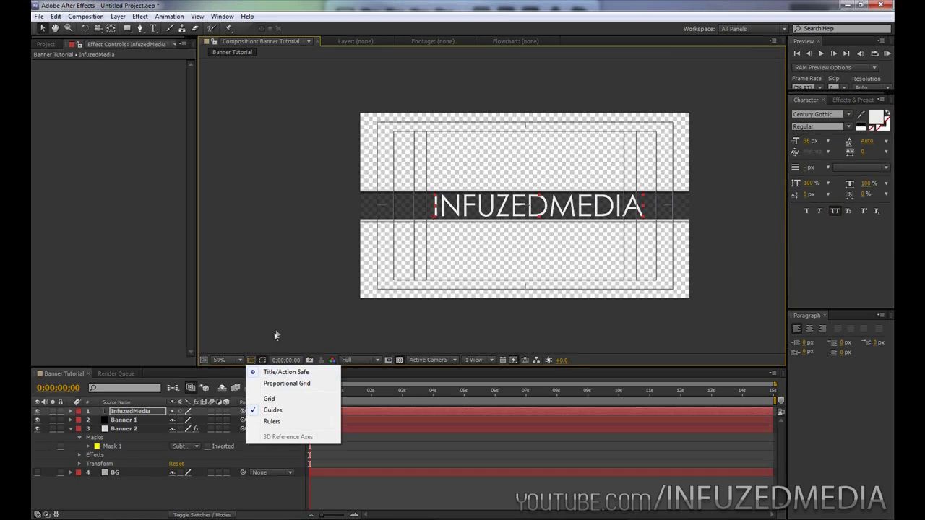
pyautogui.moveTo(556, 208); pyautogui.dragTo(551, 208)
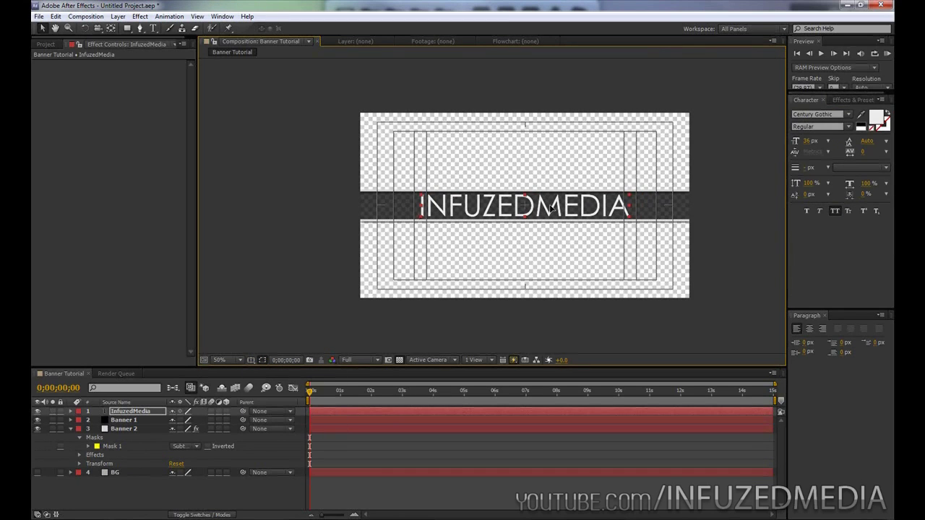
pyautogui.press("'")
pyautogui.click(339, 284)
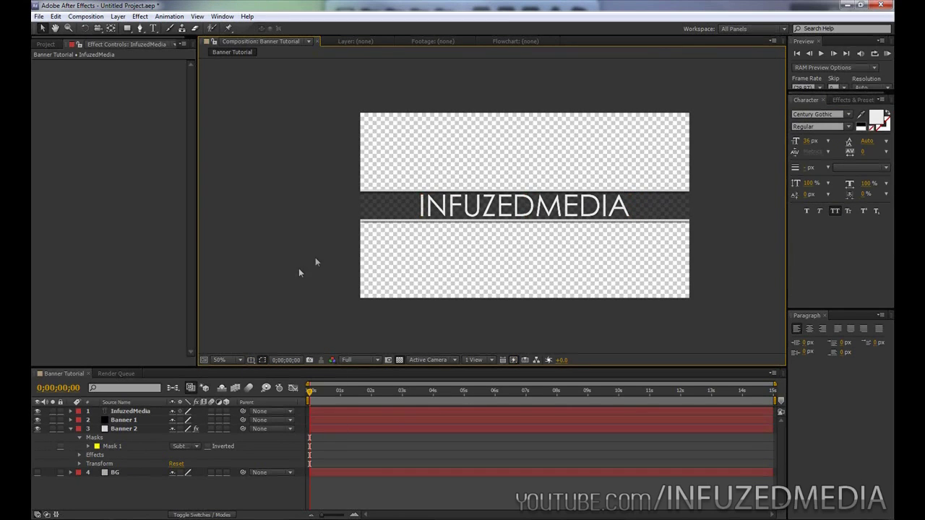
pyautogui.click(513, 206)
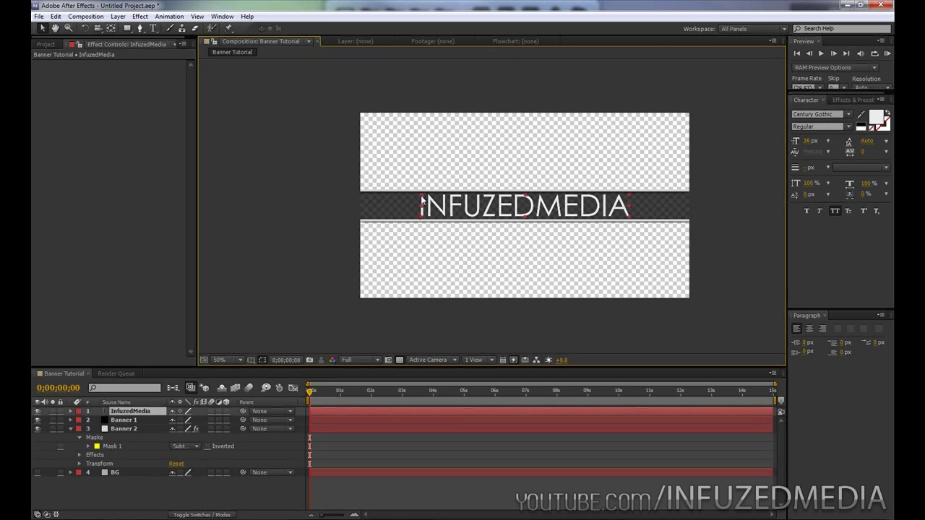
pyautogui.moveTo(473, 207); pyautogui.dragTo(476, 207)
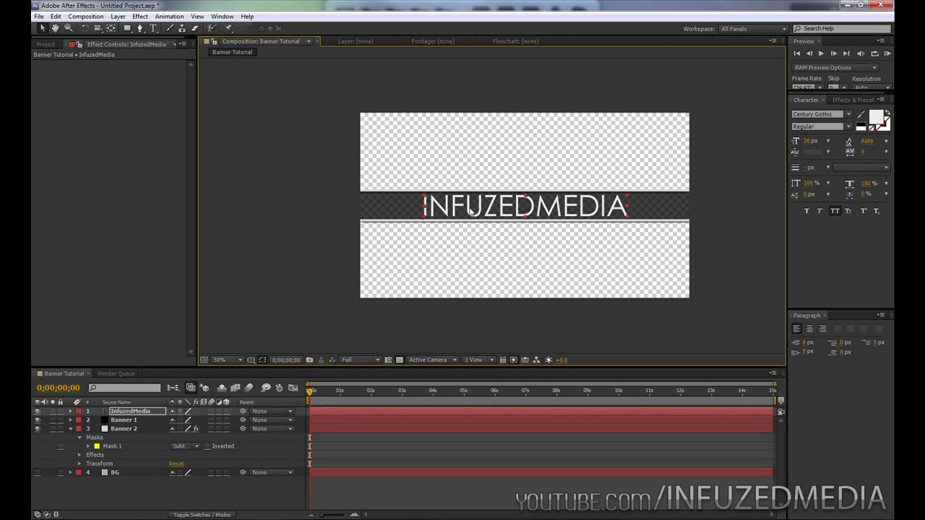
pyautogui.click(254, 238)
pyautogui.scroll(2, 290, 194)
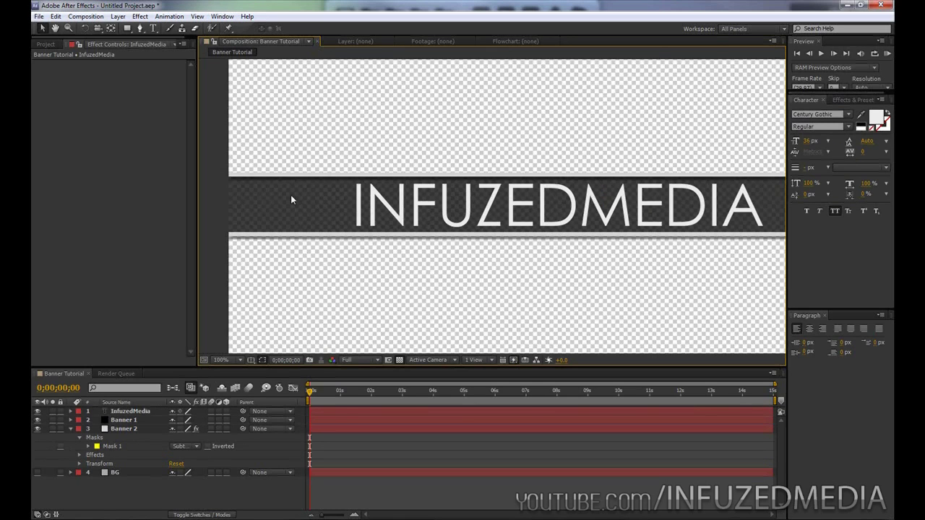
# Select the InfuzedMedia text, Banner 1 and Banner 2 layers together.
pyautogui.scroll(-1, 291, 194)
pyautogui.scroll(1, 291, 195)
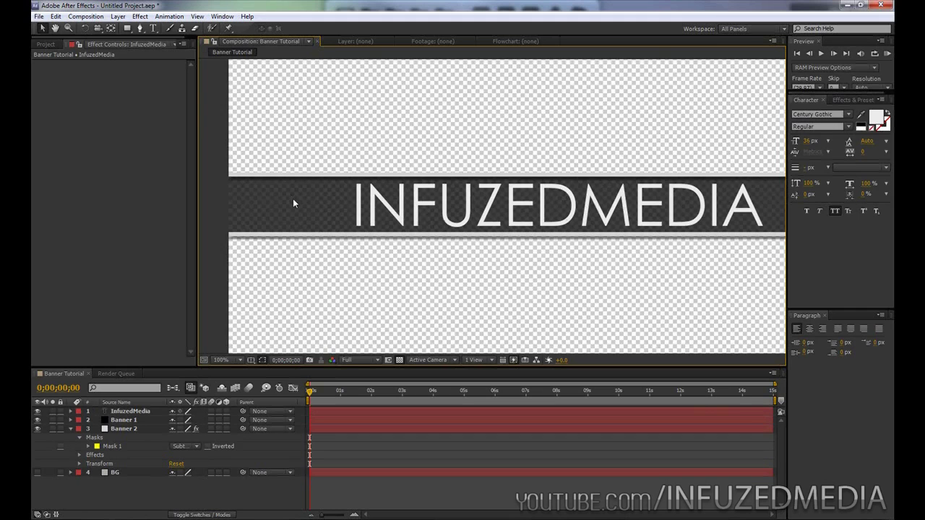
pyautogui.click(70, 430)
pyautogui.click(132, 428)
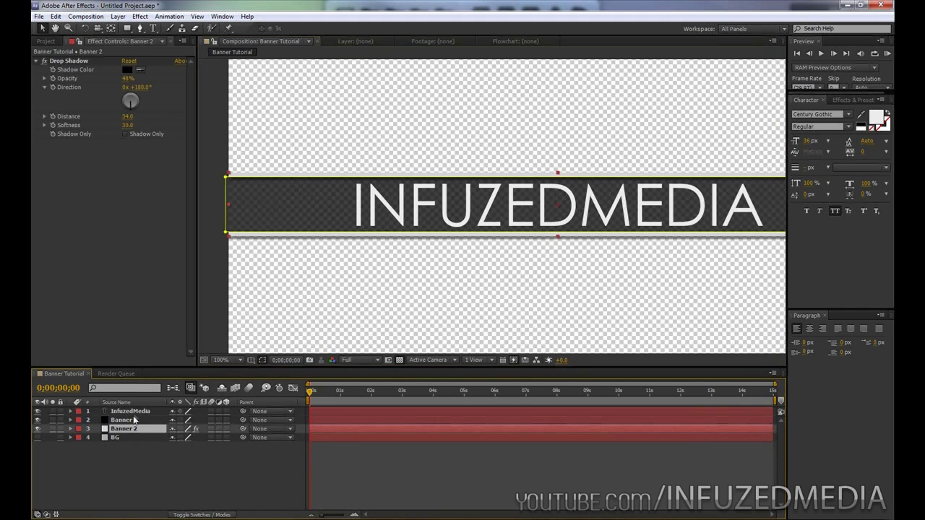
pyautogui.rightClick(133, 414)
pyautogui.keyDown('shift'); pyautogui.click(131, 411); pyautogui.keyUp('shift')
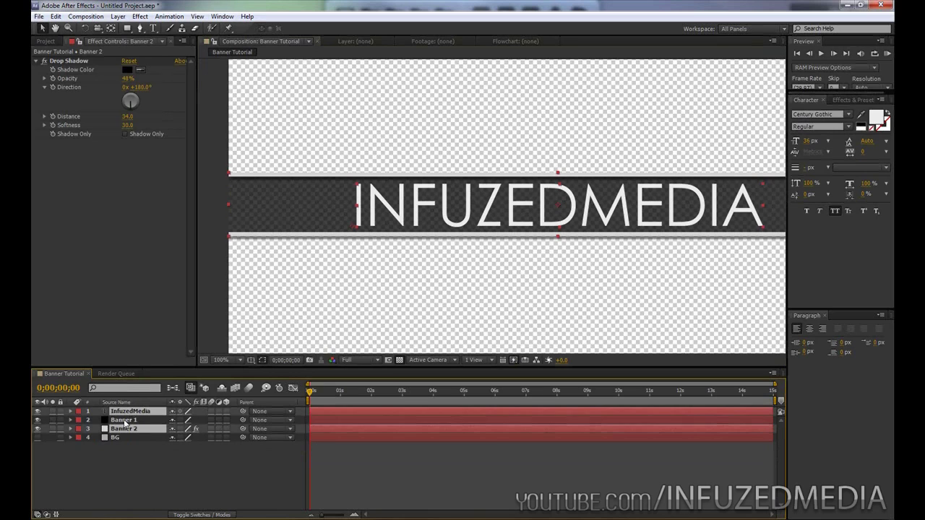
pyautogui.keyDown('ctrl'); pyautogui.click(125, 421); pyautogui.keyUp('ctrl')
# Pre-compose the selected layers into 'Banner 1' and turn on its 3D switch.
pyautogui.click(118, 15)
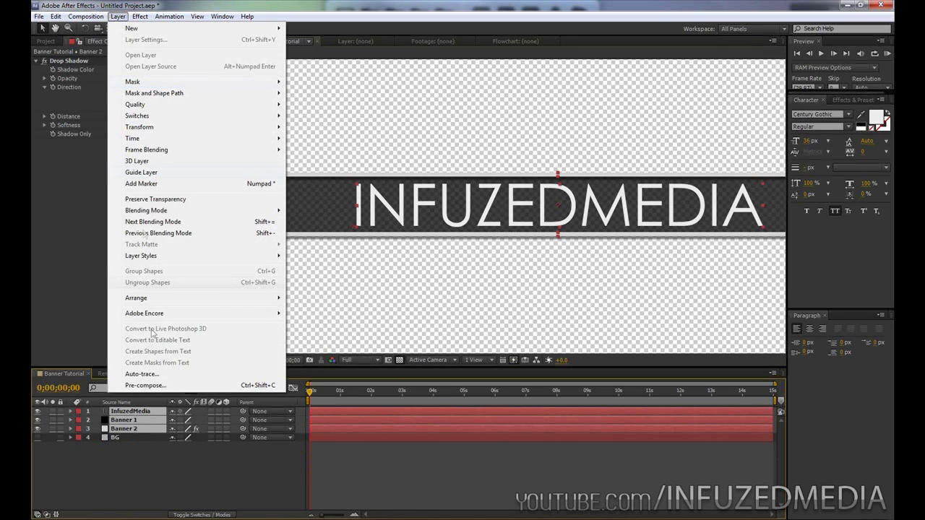
pyautogui.click(145, 385)
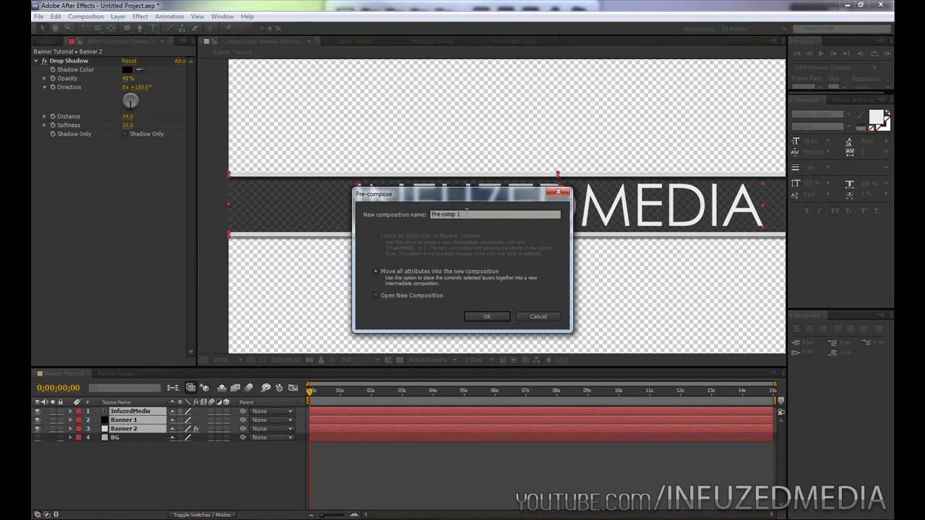
pyautogui.write('Banner')
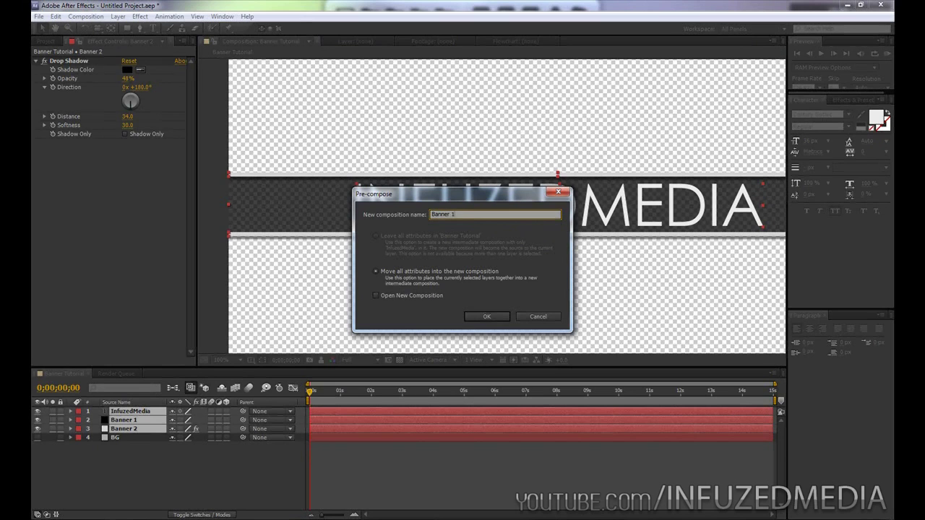
pyautogui.press('Return')
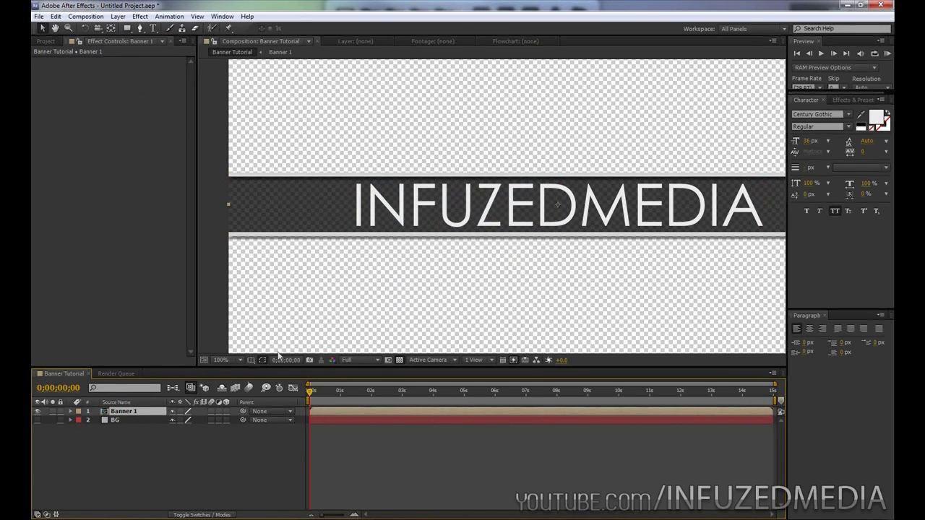
pyautogui.click(227, 412)
pyautogui.scroll(-2, 320, 306)
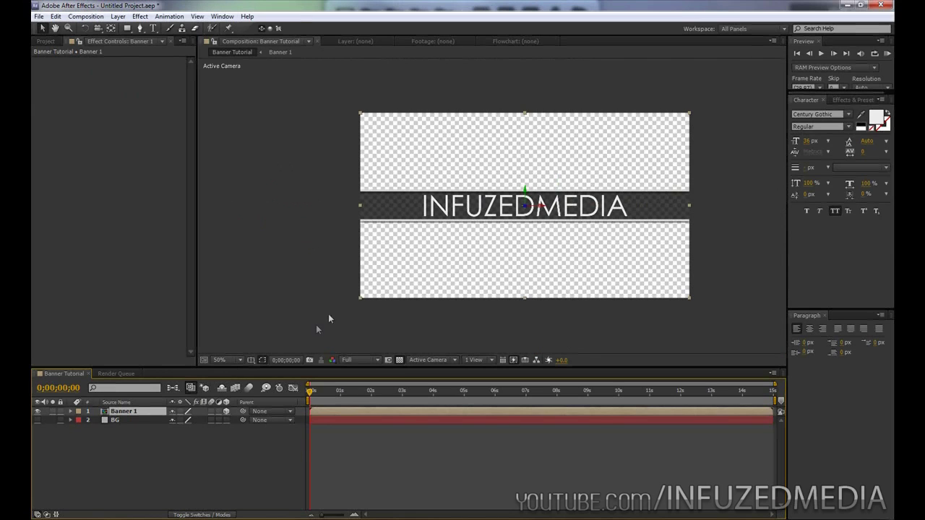
# Keyframe Banner 1's Orientation flat at 1s and tilt X to about 89° at 0s.
pyautogui.press('r')
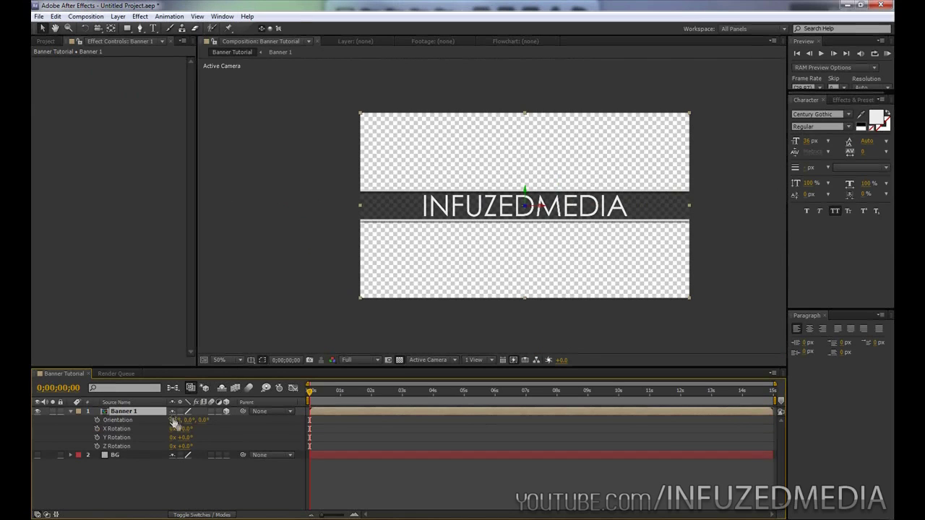
pyautogui.moveTo(189, 419)
pyautogui.mouseDown()
pyautogui.moveTo(206, 422)
pyautogui.moveTo(185, 426)
pyautogui.mouseUp()
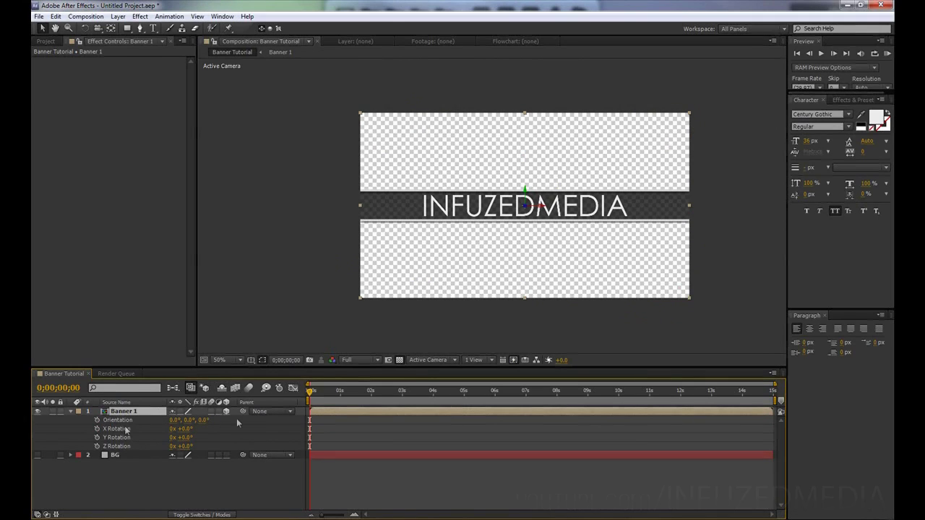
pyautogui.click(114, 420)
pyautogui.click(97, 419)
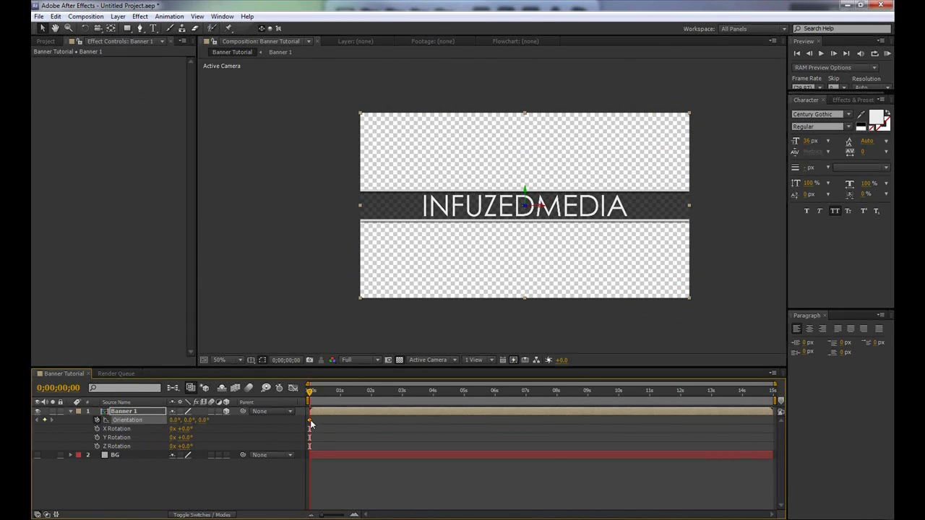
pyautogui.moveTo(311, 424); pyautogui.dragTo(340, 420)
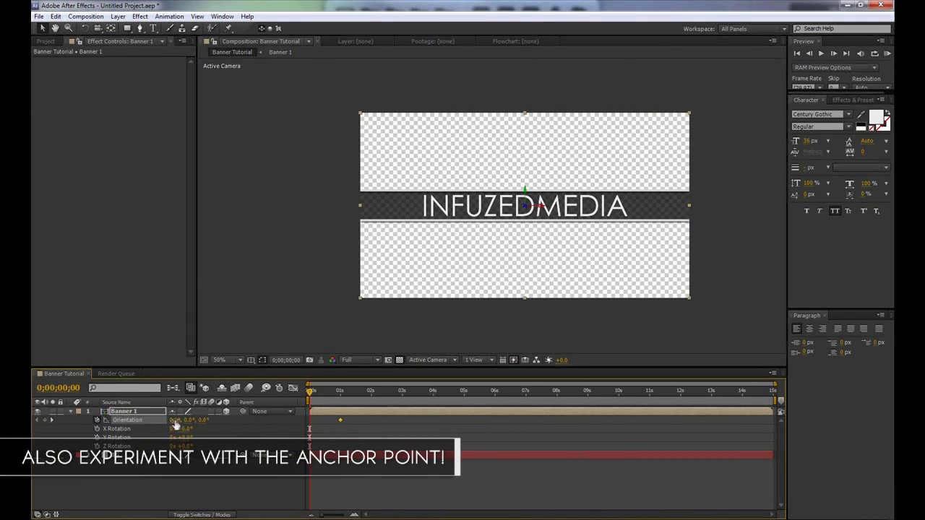
pyautogui.moveTo(176, 425); pyautogui.dragTo(242, 336)
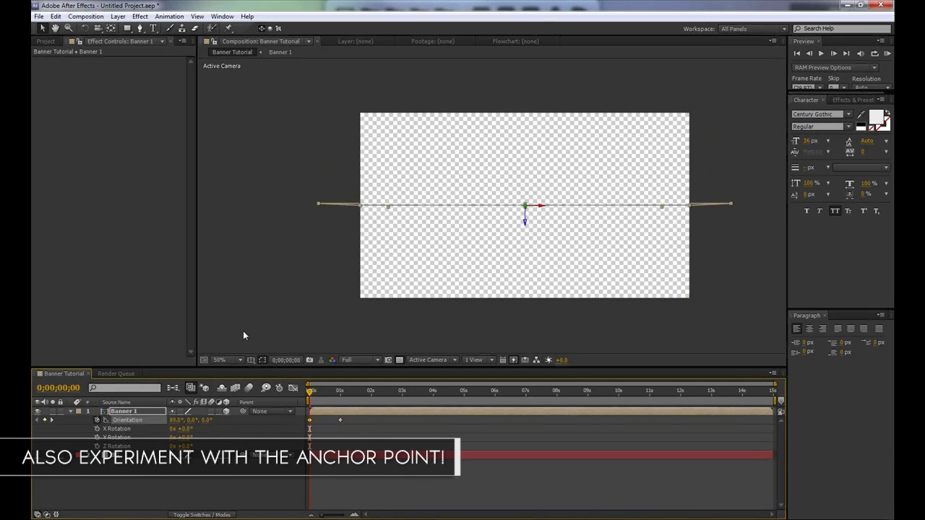
pyautogui.click(176, 420)
# Set X Orientation to 90° at 0s, then scrub to about 1s to preview the flip.
pyautogui.write('90')
pyautogui.press('Return')
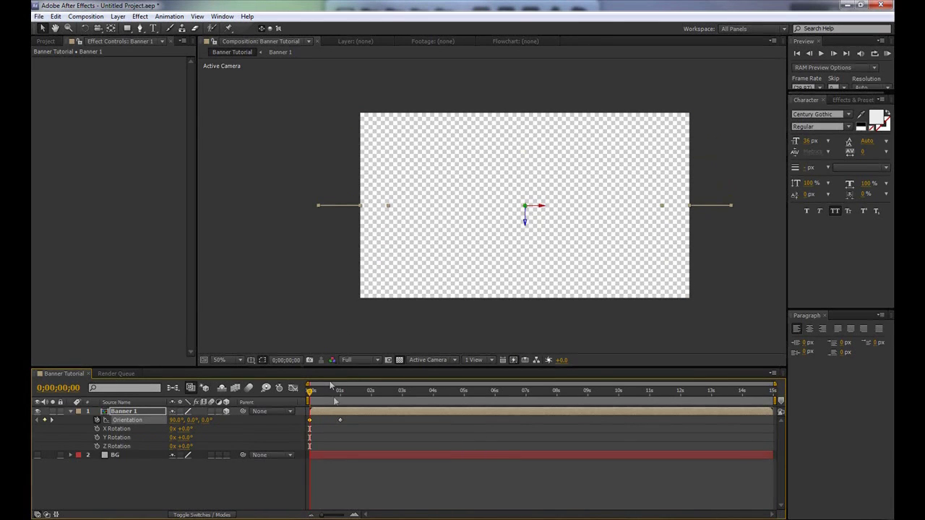
pyautogui.moveTo(309, 396)
pyautogui.mouseDown()
pyautogui.moveTo(341, 391)
pyautogui.moveTo(327, 394)
pyautogui.mouseUp()
pyautogui.moveTo(379, 273); pyautogui.dragTo(376, 274)
pyautogui.moveTo(327, 394); pyautogui.dragTo(336, 418)
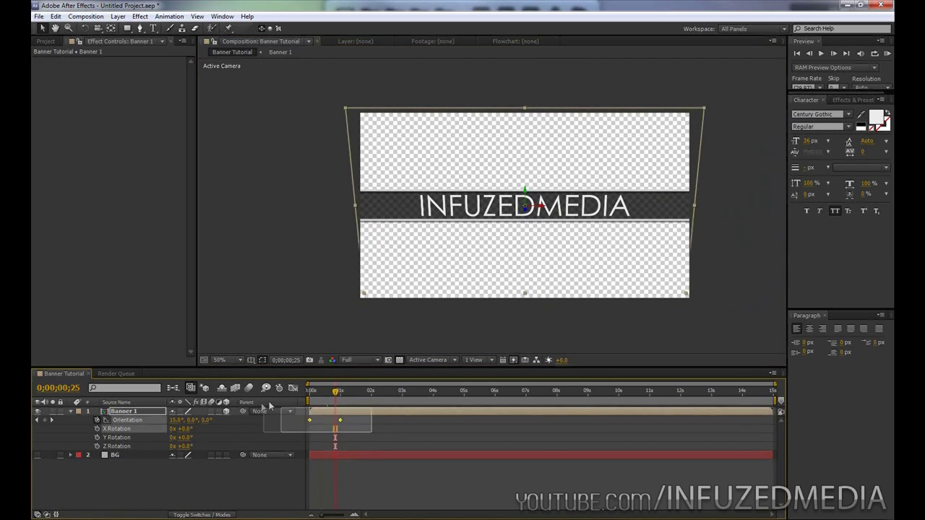
# Apply Easy Ease to both Orientation keyframes and scrub to preview the eased flip.
pyautogui.rightClick(339, 421)
pyautogui.moveTo(364, 415)
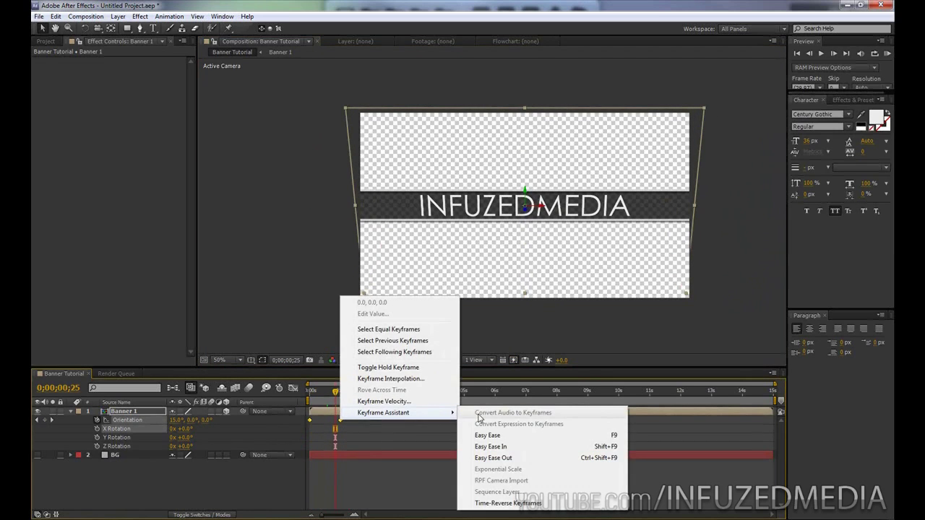
pyautogui.click(487, 435)
pyautogui.moveTo(325, 399)
pyautogui.mouseDown()
pyautogui.moveTo(310, 399)
pyautogui.moveTo(343, 395)
pyautogui.mouseUp()
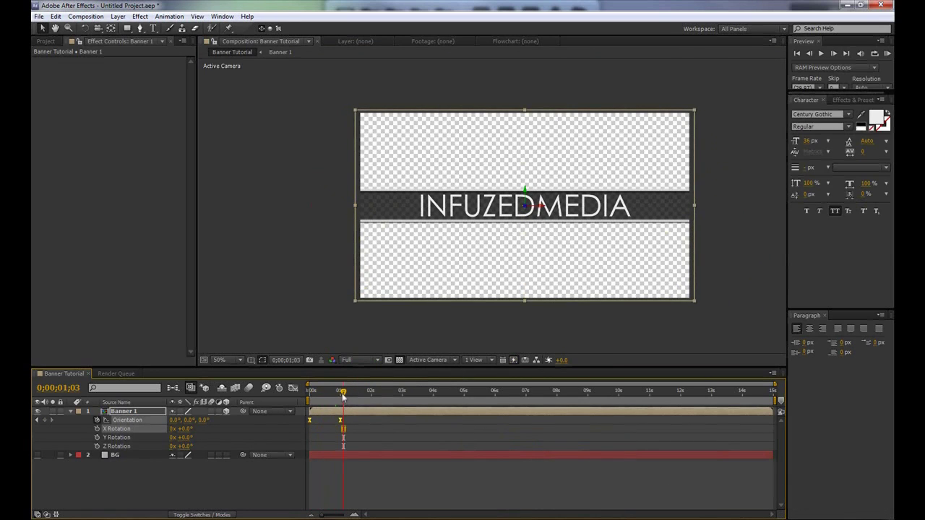